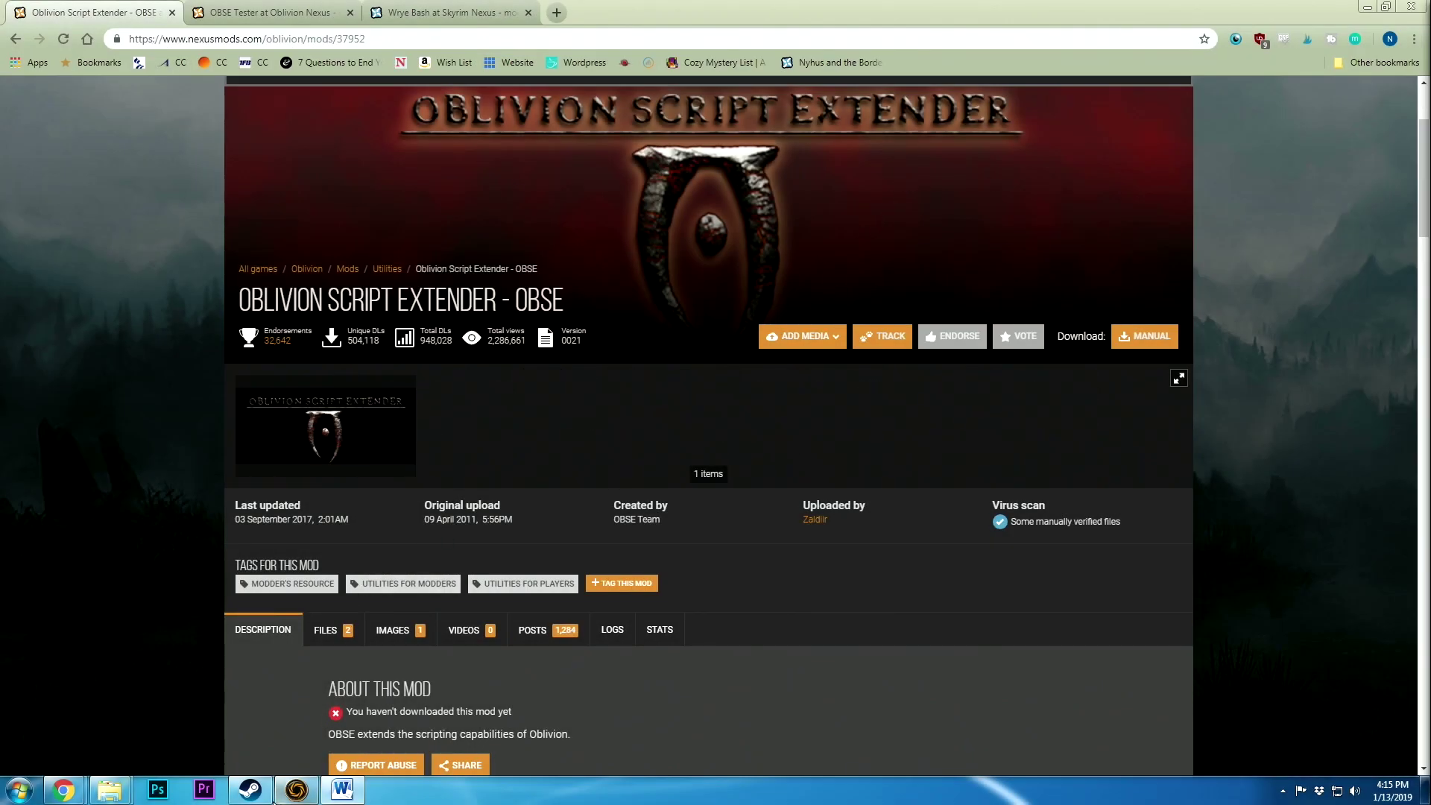
Switch to Steam to check that Oblivion is installed, and bring up the steamapps\common folder in File Explorer
{"action": "left_click", "coordinate": [249, 789]}
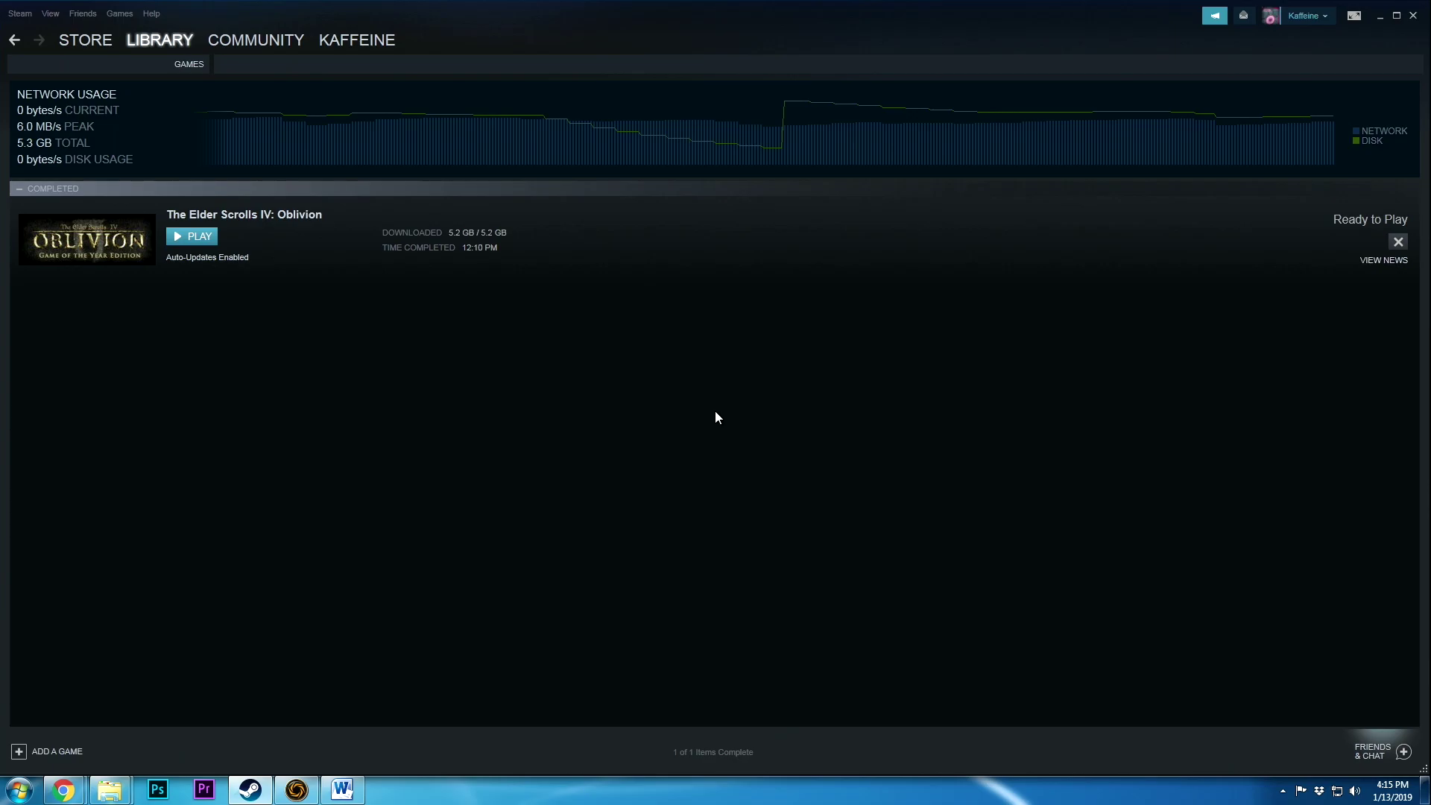
{"action": "mouse_move", "coordinate": [122, 793]}
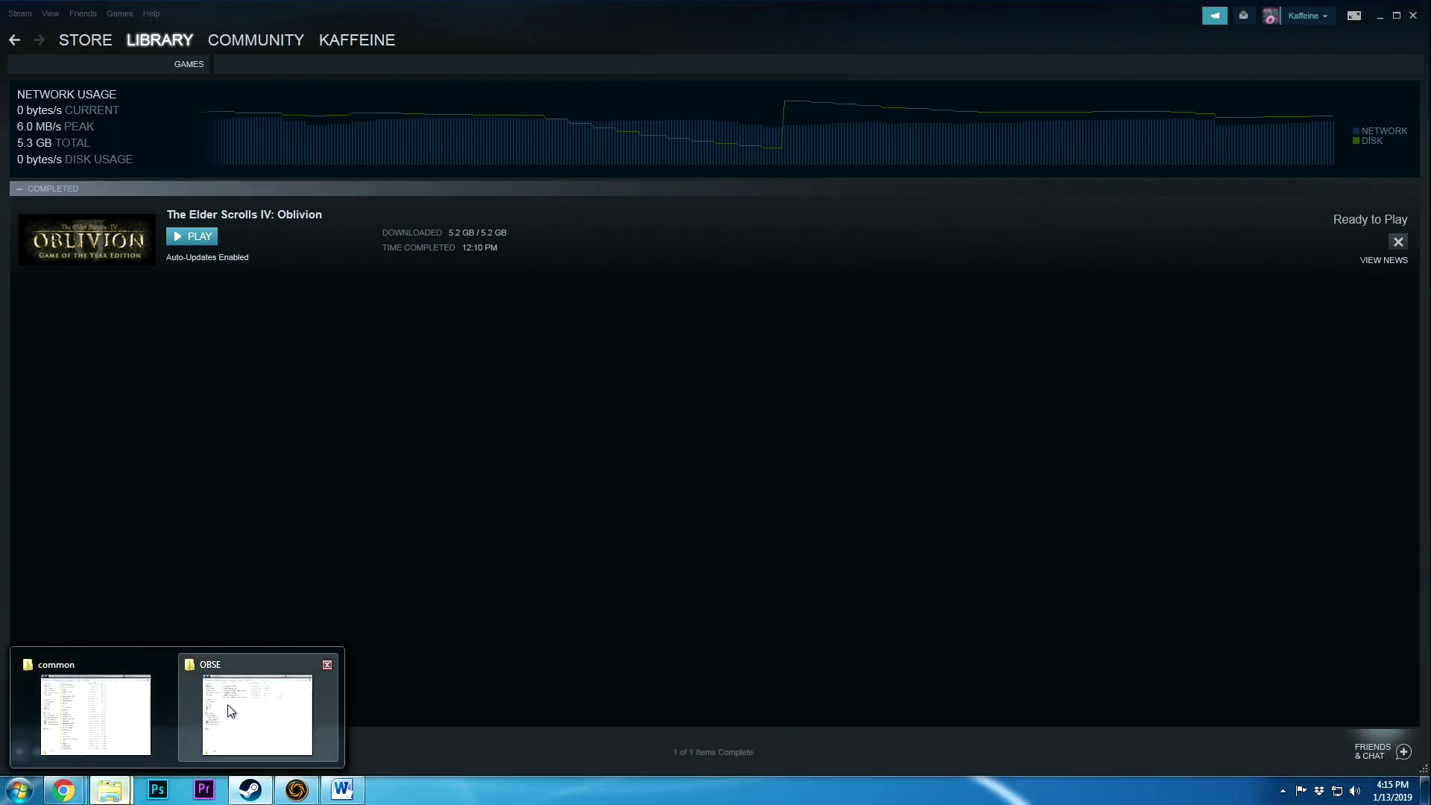
{"action": "left_click", "coordinate": [102, 709]}
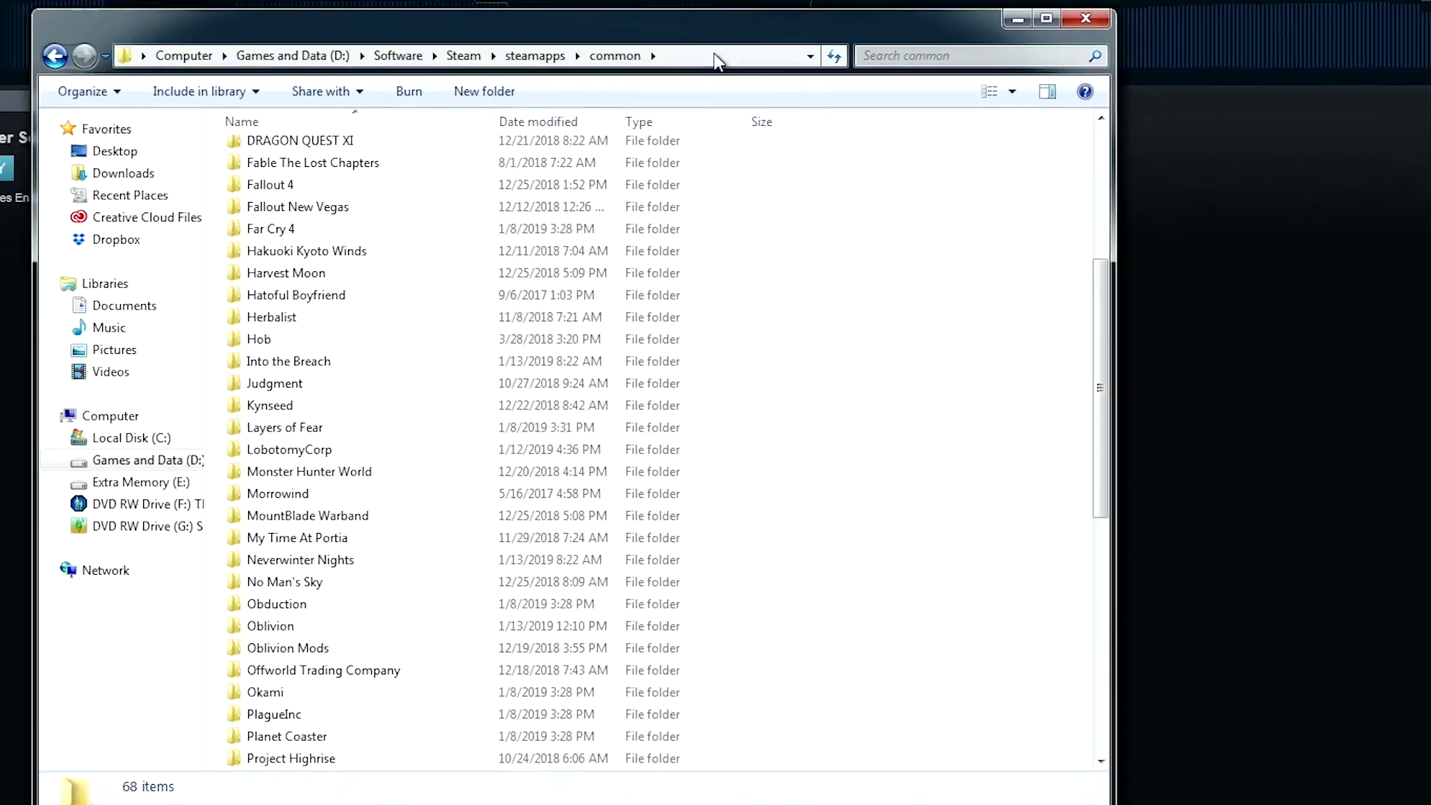
{"action": "left_click", "coordinate": [717, 110]}
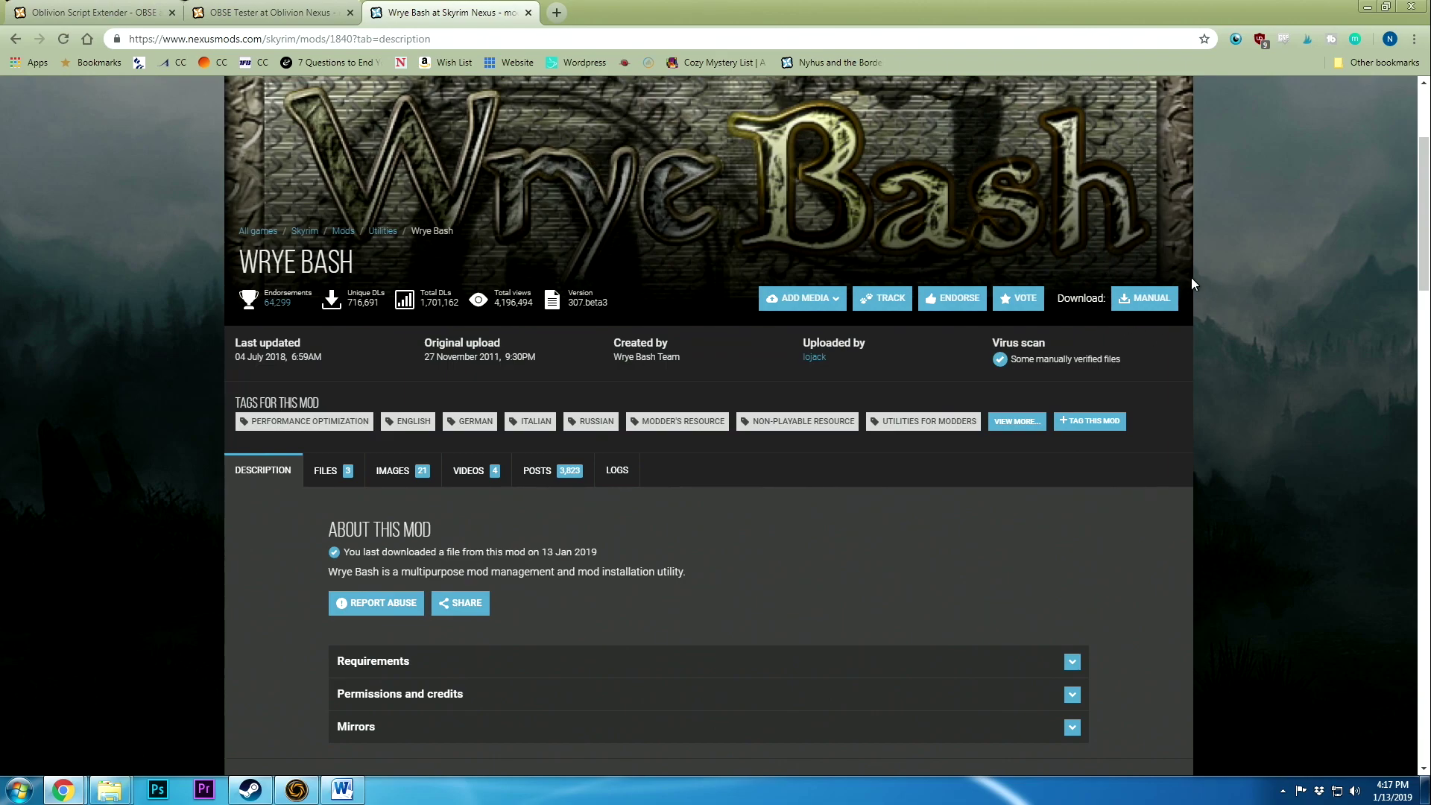
Switch to the OBSE folder in File Explorer and start the Wrye Bash 307 installer, proceeding past its welcome page
{"action": "mouse_move", "coordinate": [127, 786]}
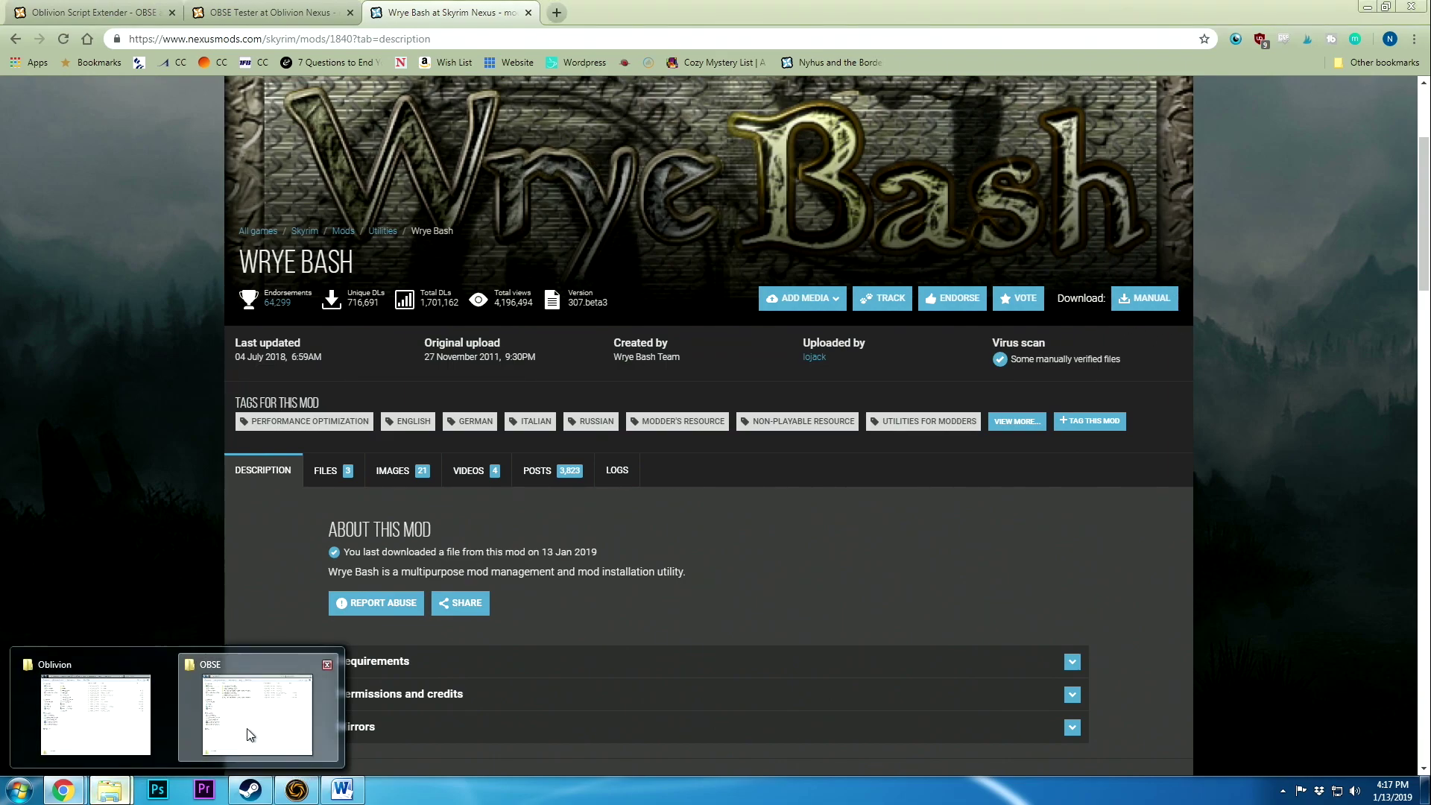
{"action": "left_click", "coordinate": [249, 730]}
{"action": "double_click", "coordinate": [572, 254]}
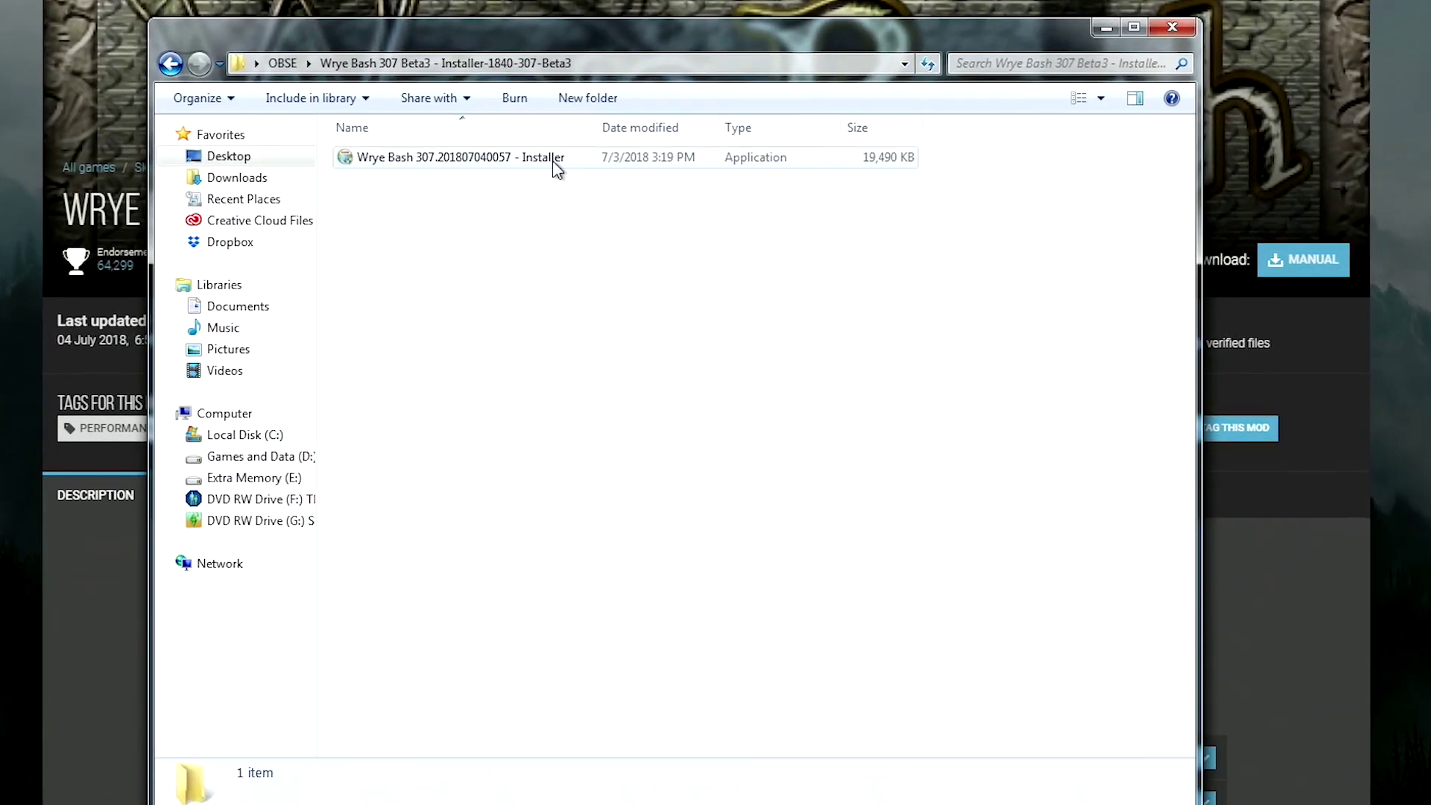
{"action": "double_click", "coordinate": [580, 196]}
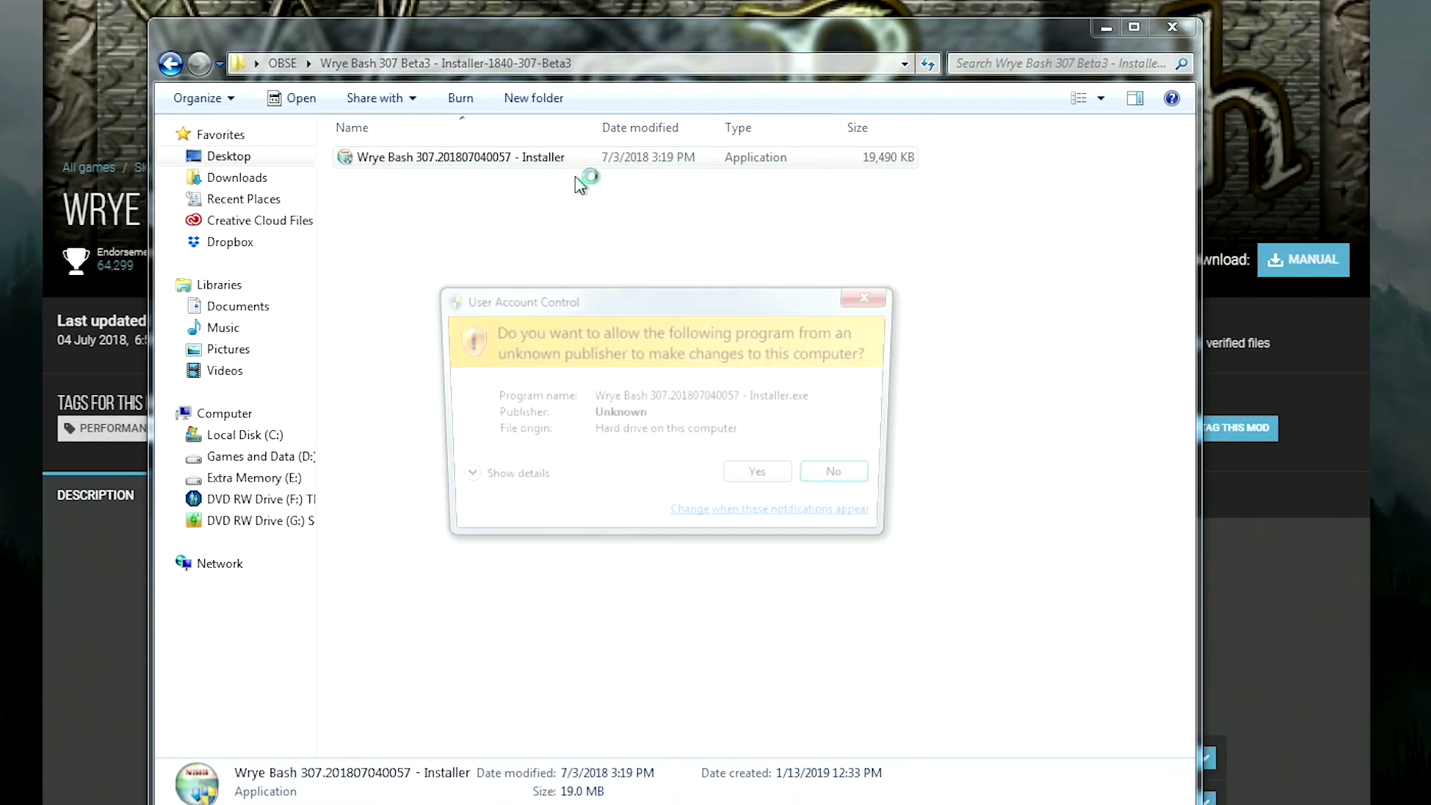
{"action": "left_click", "coordinate": [764, 479]}
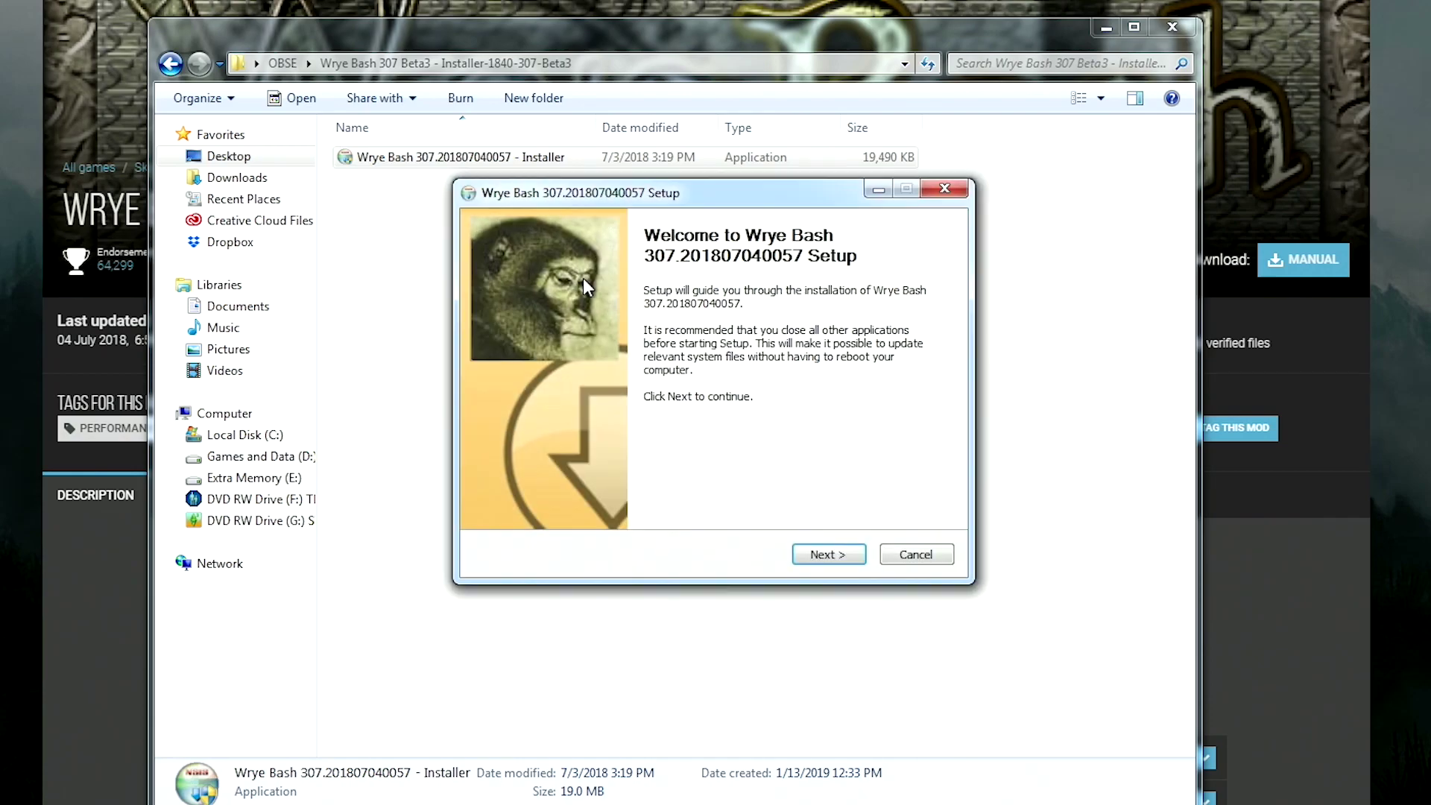
{"action": "left_click", "coordinate": [839, 563]}
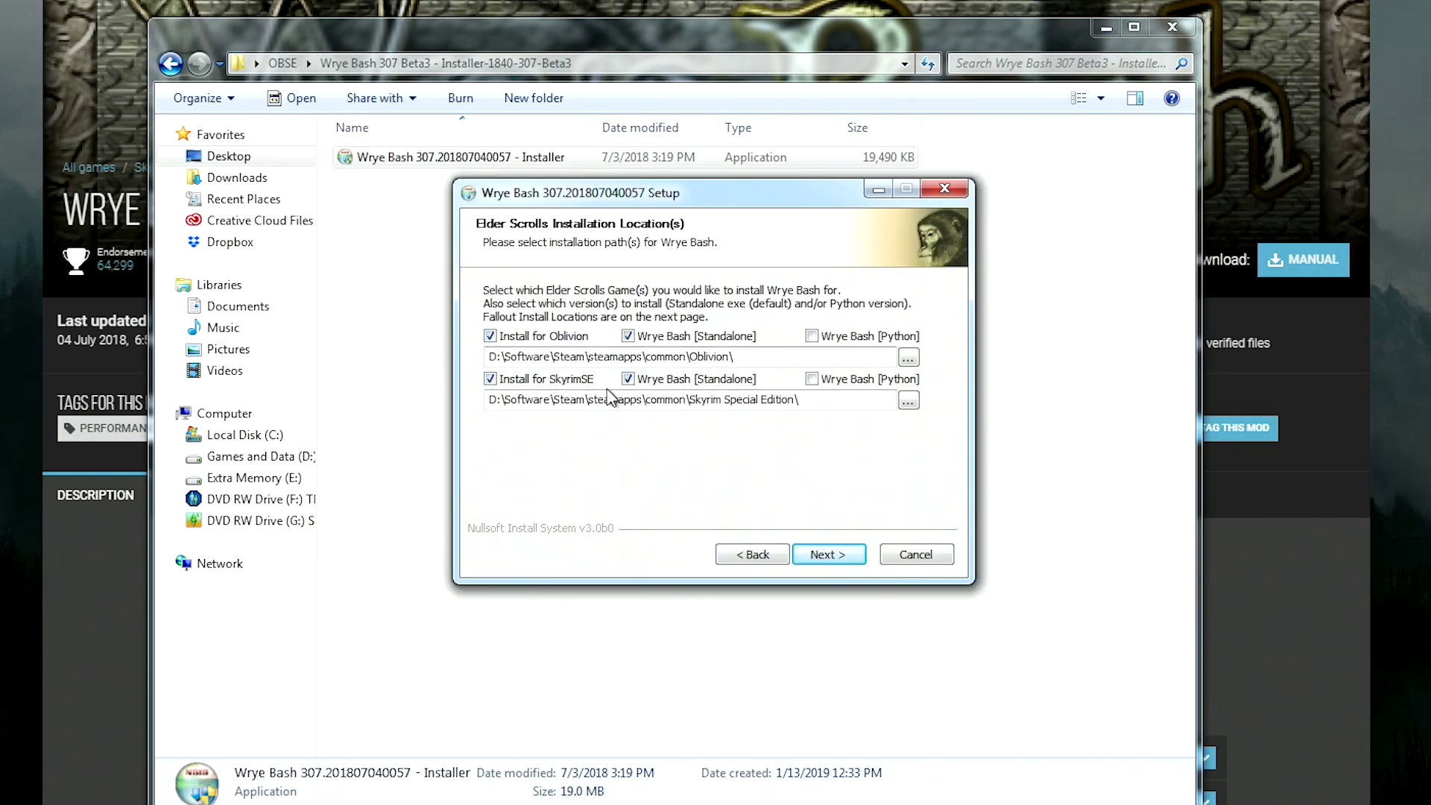
Exclude SkyrimSE and its standalone version from the Elder Scrolls install locations, keeping only Oblivion, and continue
{"action": "left_click", "coordinate": [504, 388]}
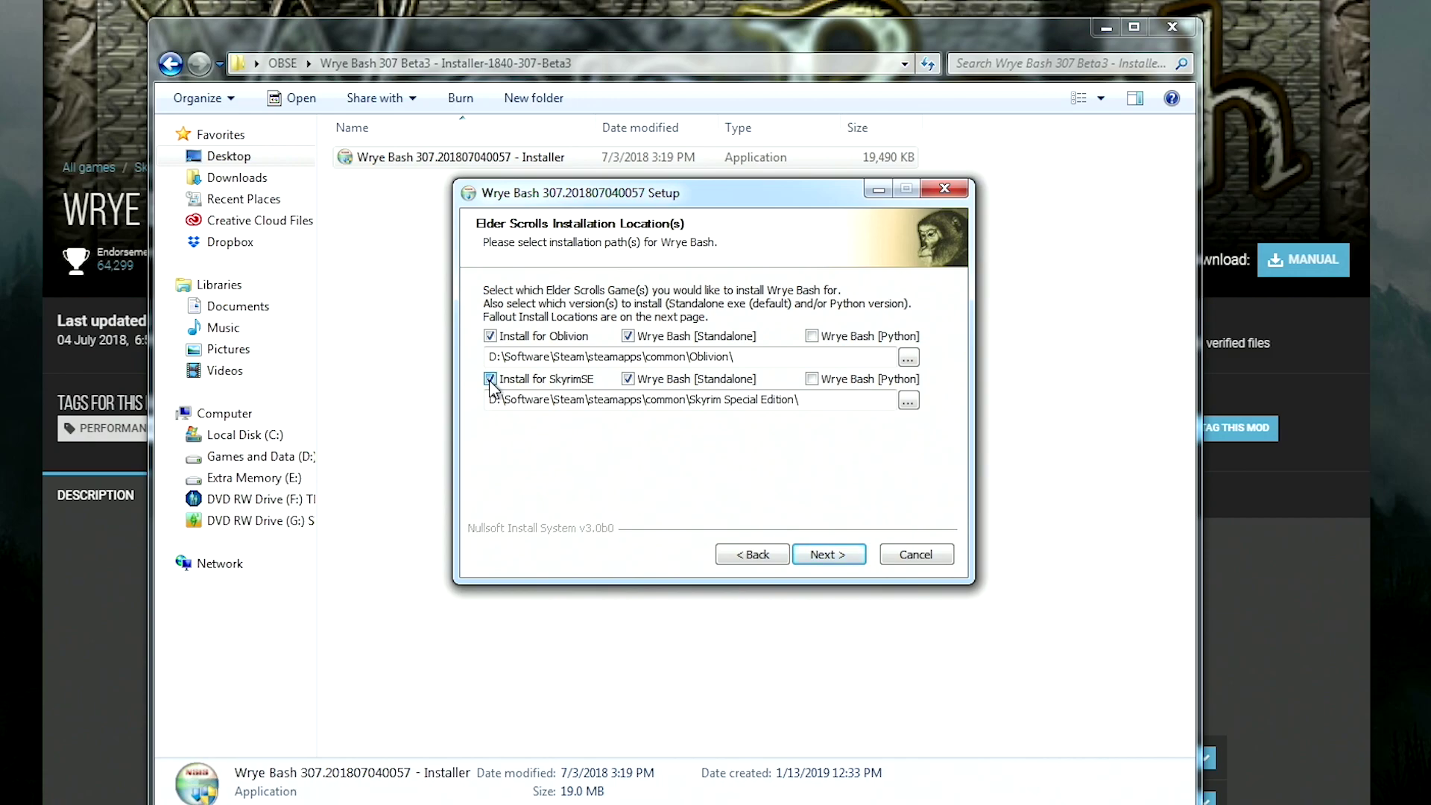
{"action": "left_click", "coordinate": [626, 382]}
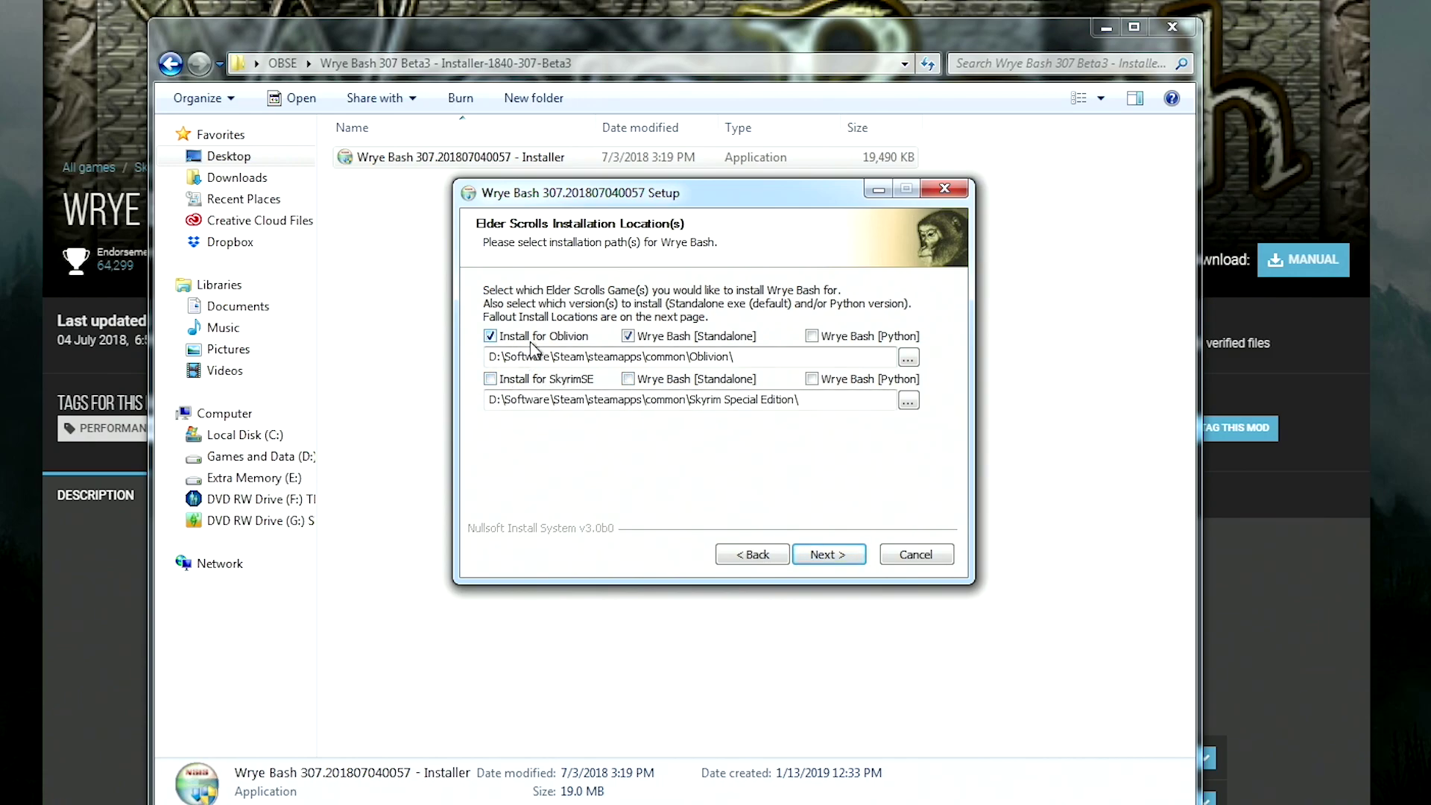
{"action": "left_click", "coordinate": [826, 554]}
Exclude FalloutNV and Fallout4 with their standalone versions from the Fallout install locations and continue
{"action": "left_click", "coordinate": [490, 379]}
{"action": "left_click", "coordinate": [491, 336]}
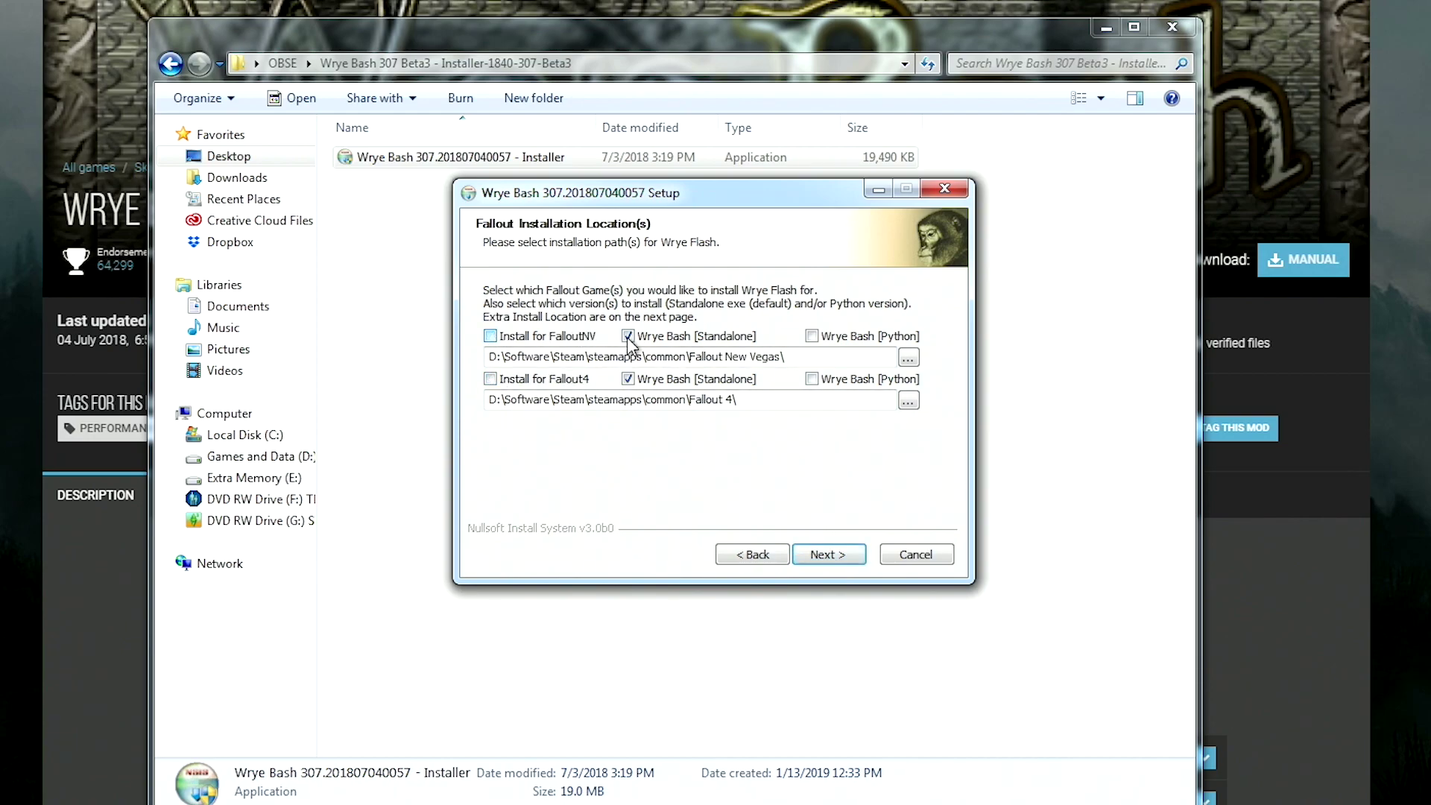
{"action": "left_click", "coordinate": [628, 336]}
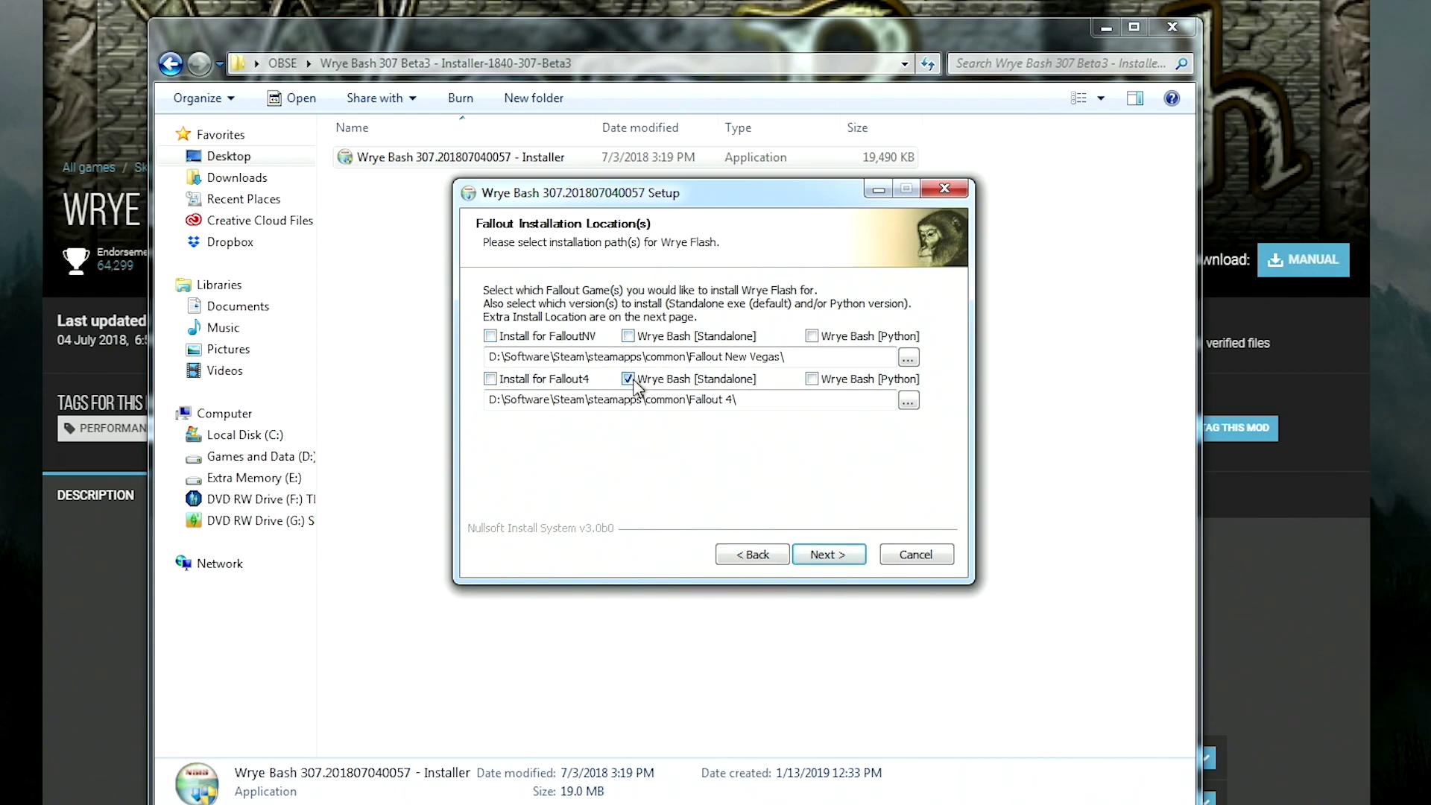
{"action": "left_click", "coordinate": [823, 554]}
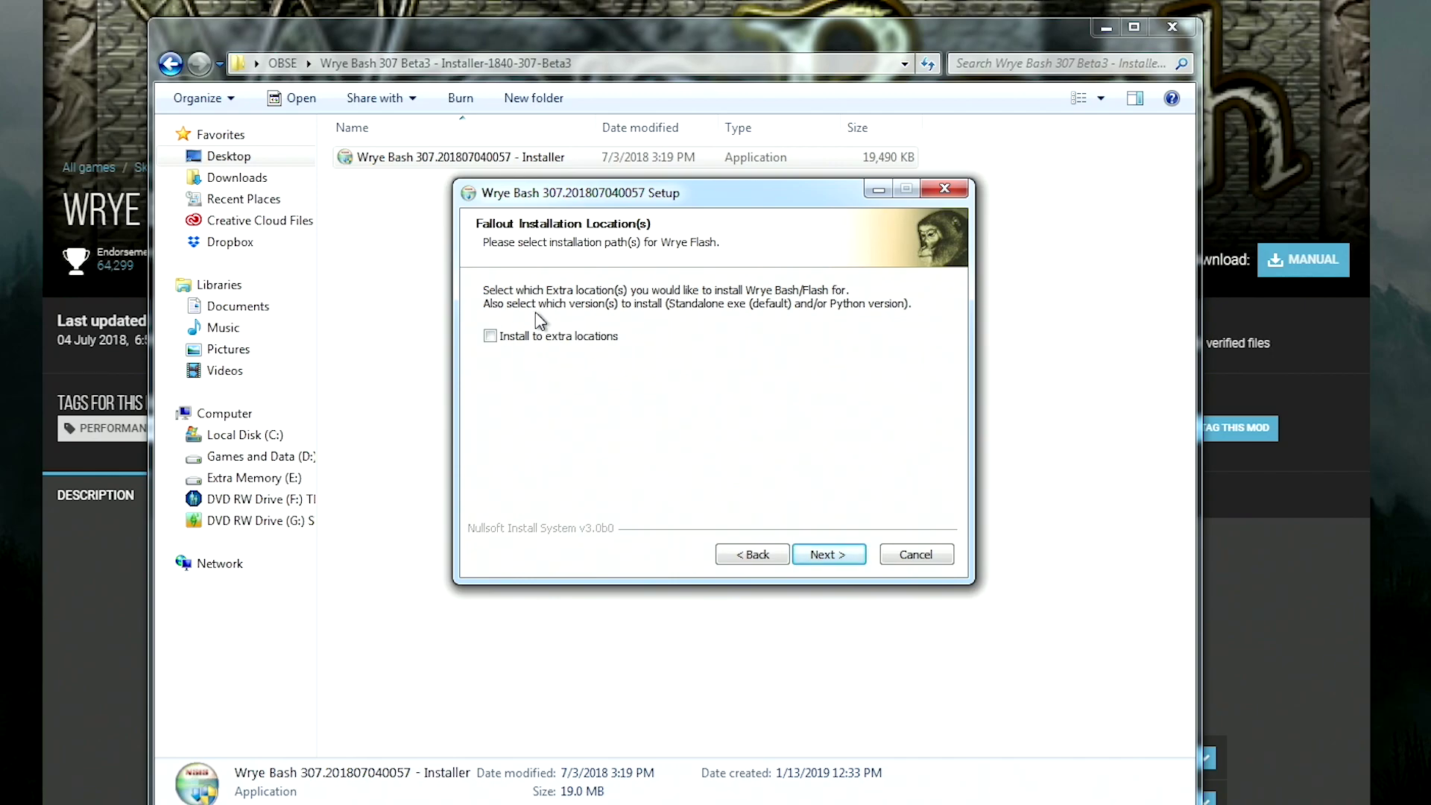
Install Wrye Bash with the default components and no extra locations, and proceed to the post-install tasks
{"action": "left_click", "coordinate": [824, 553]}
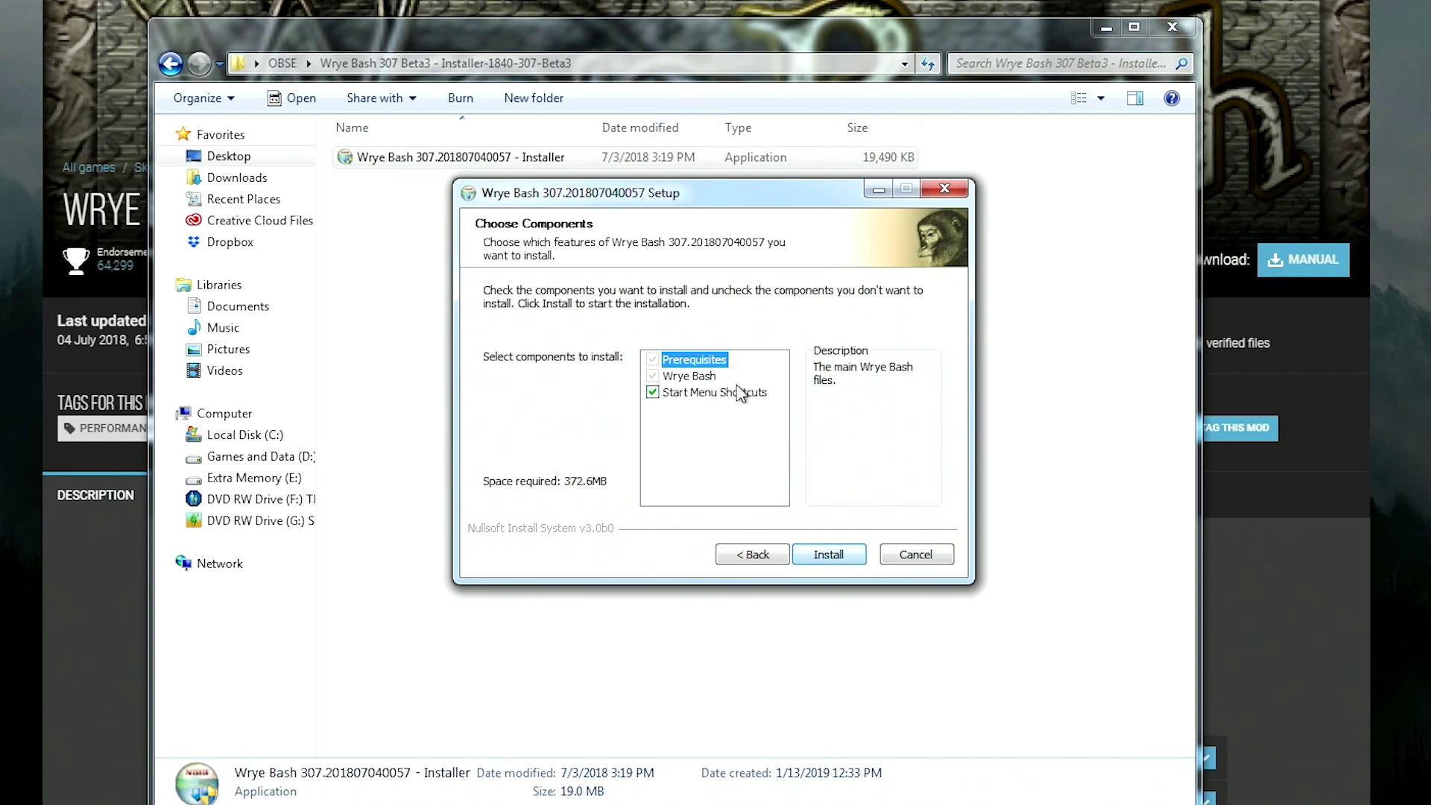
{"action": "left_click", "coordinate": [827, 555]}
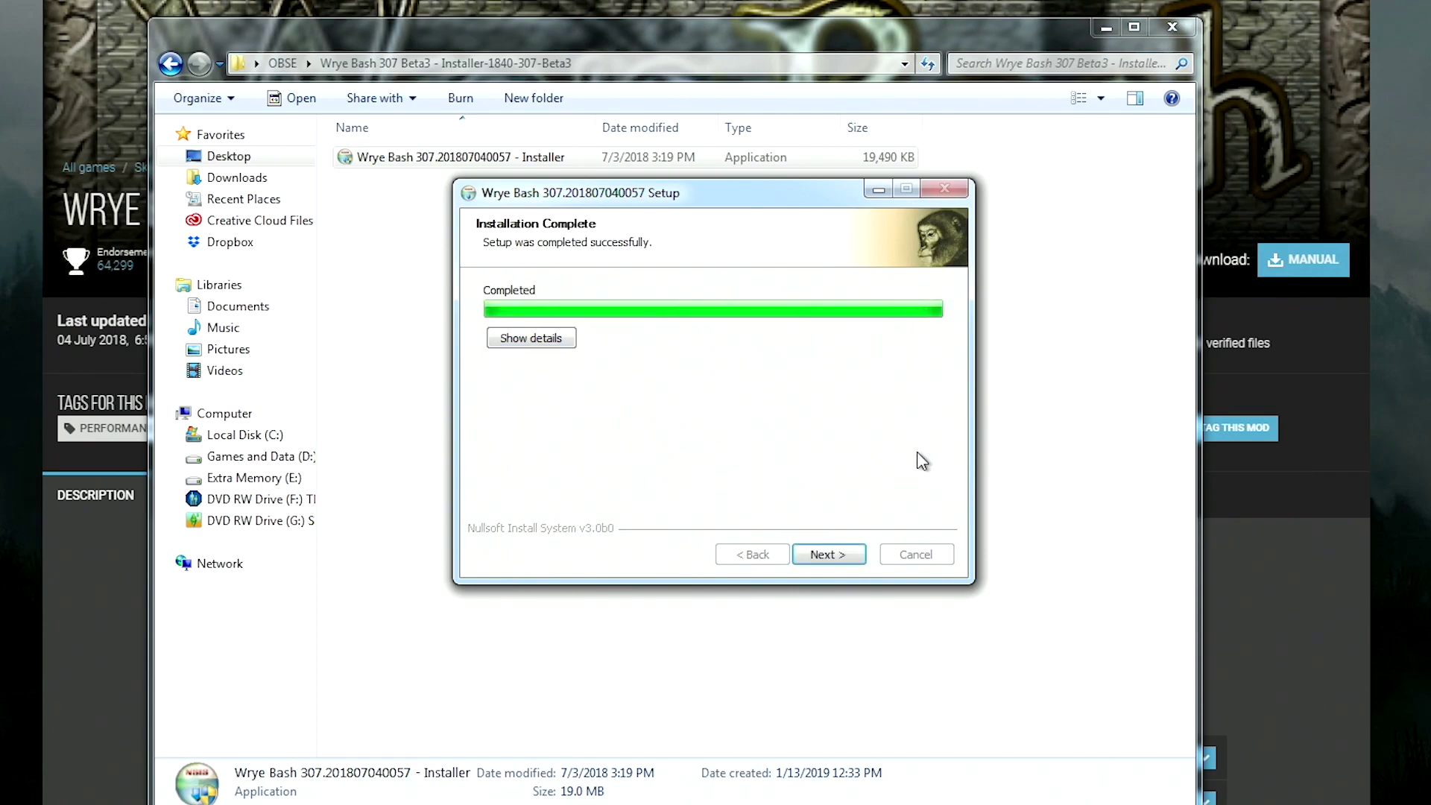
{"action": "left_click", "coordinate": [851, 562]}
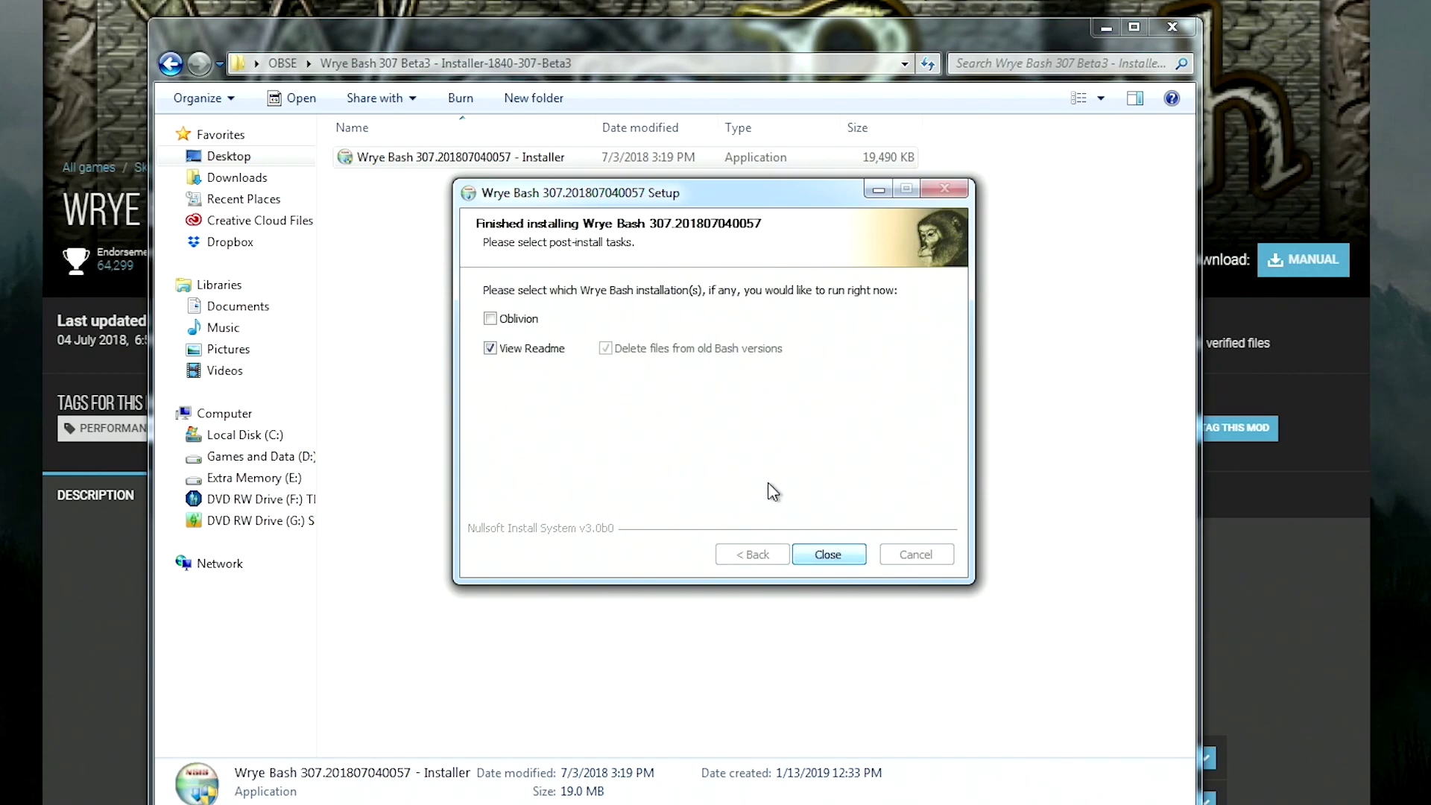
Finish the setup with the readme turned off and the Oblivion installation of Wrye Bash set to run
{"action": "left_click", "coordinate": [535, 352]}
{"action": "left_click", "coordinate": [491, 325]}
{"action": "left_click", "coordinate": [838, 556]}
{"action": "left_click_drag", "start_coordinate": [790, 95], "coordinate": [753, 111]}
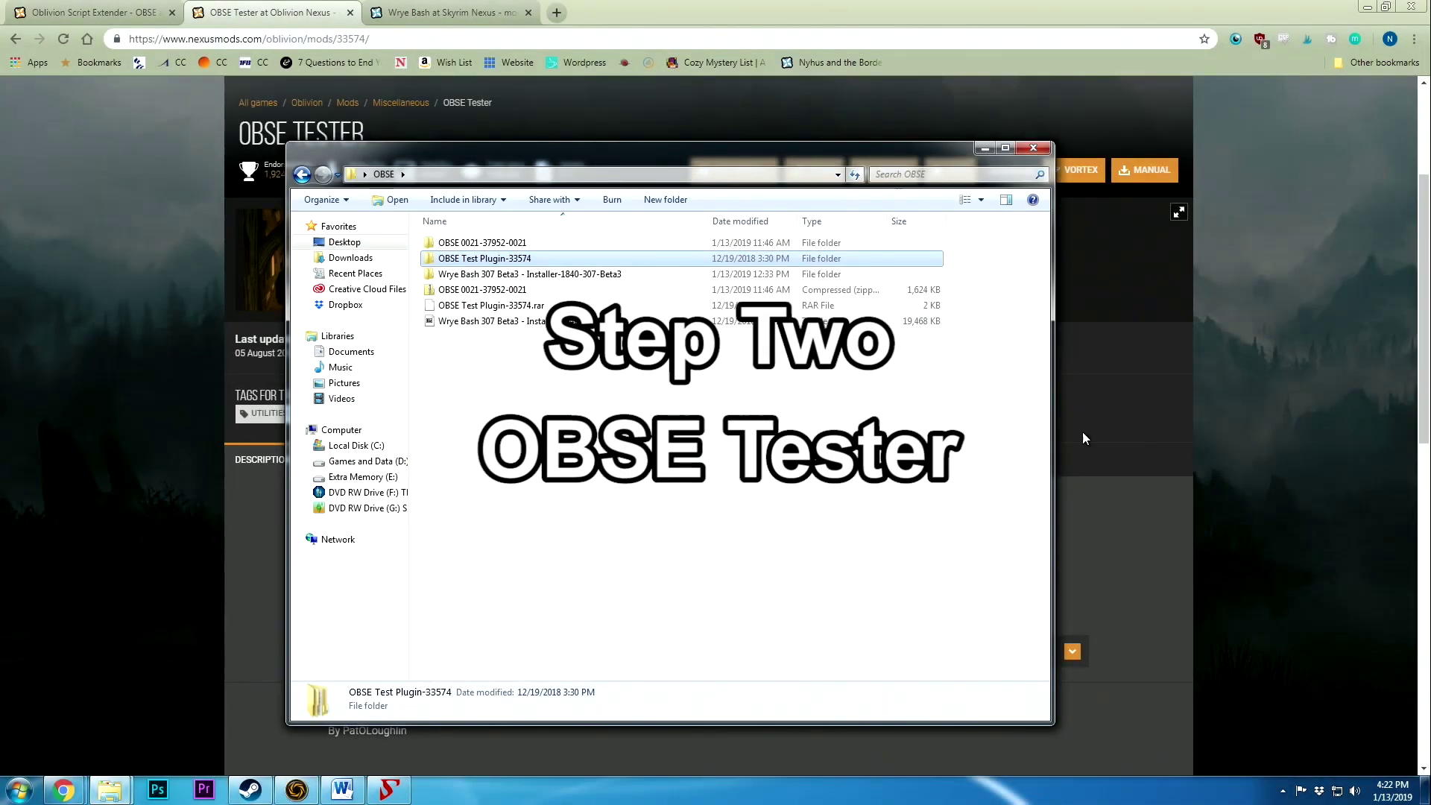
View the OBSE Tester mod page, and open the OBSE Test folder inside the downloaded OBSE Test Plugin-33574 folder
{"action": "left_click", "coordinate": [1082, 432]}
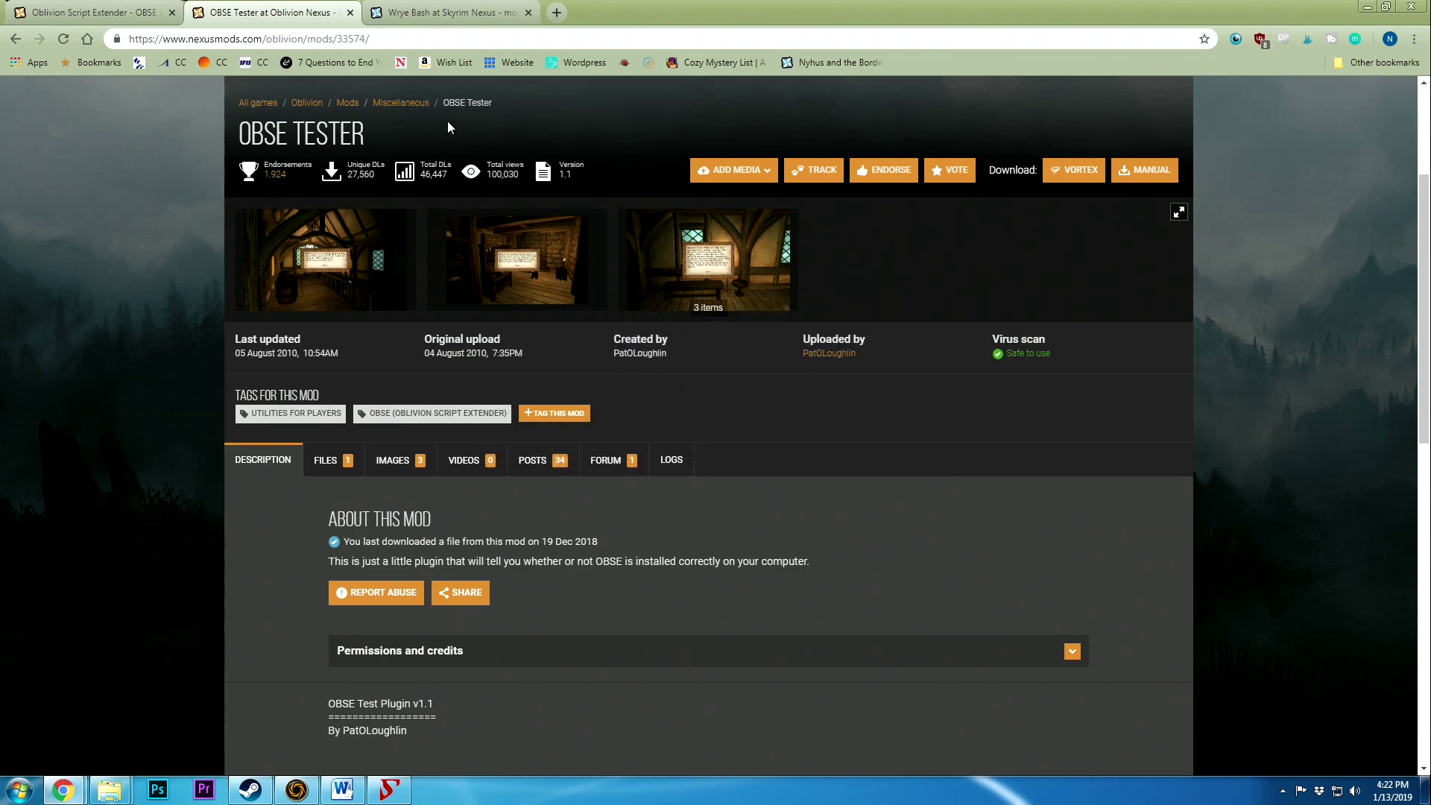
{"action": "mouse_move", "coordinate": [110, 790]}
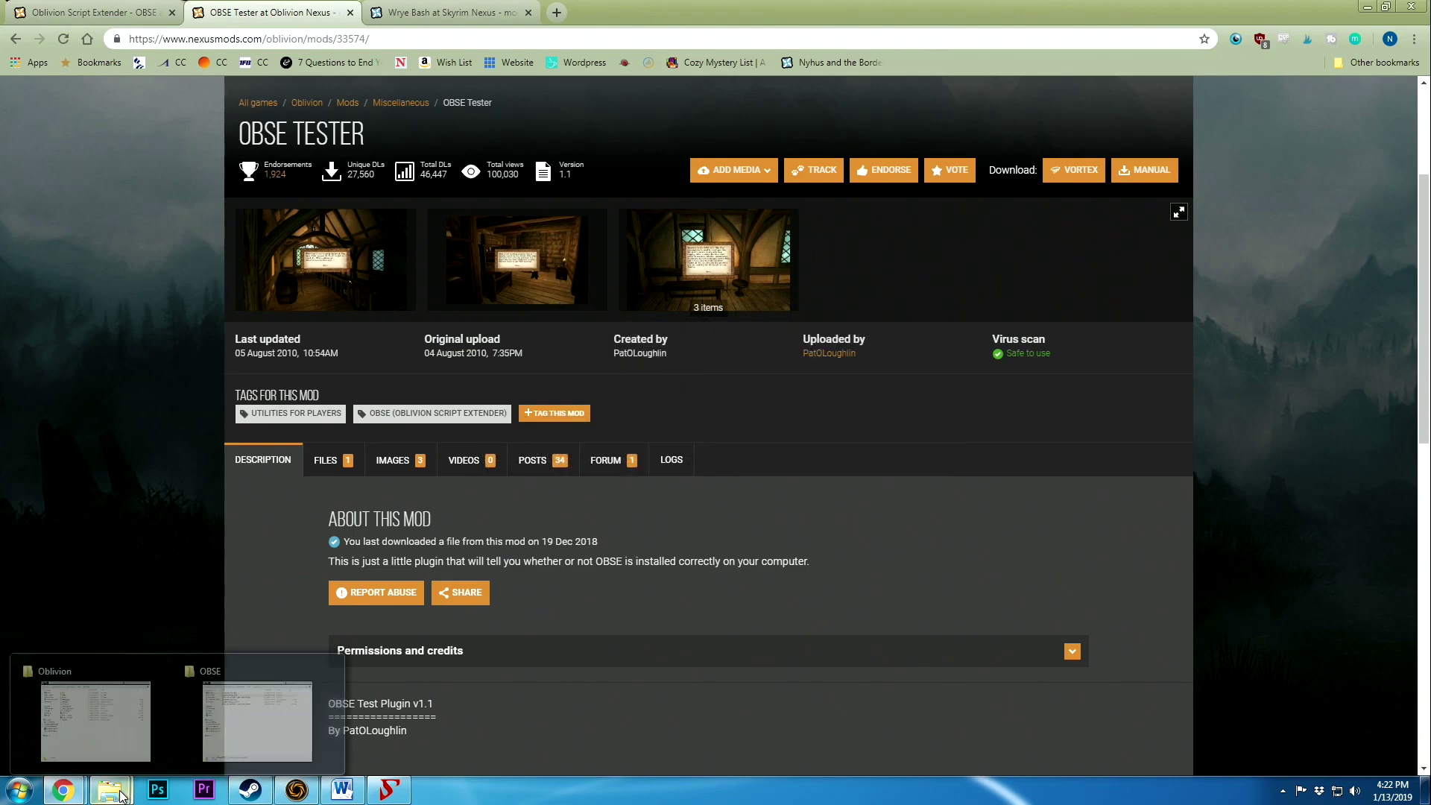
{"action": "left_click", "coordinate": [257, 712]}
{"action": "double_click", "coordinate": [524, 259]}
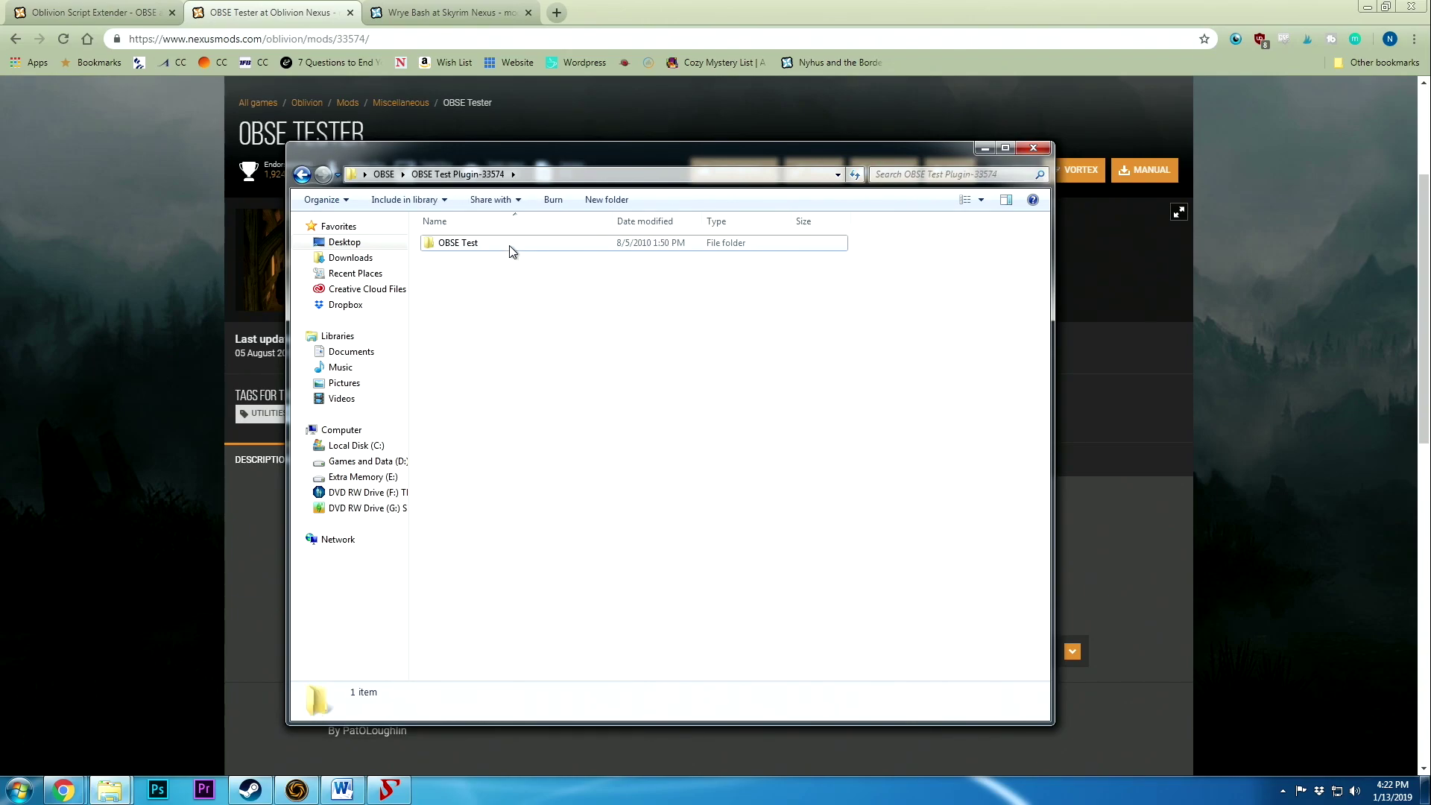
{"action": "double_click", "coordinate": [522, 244]}
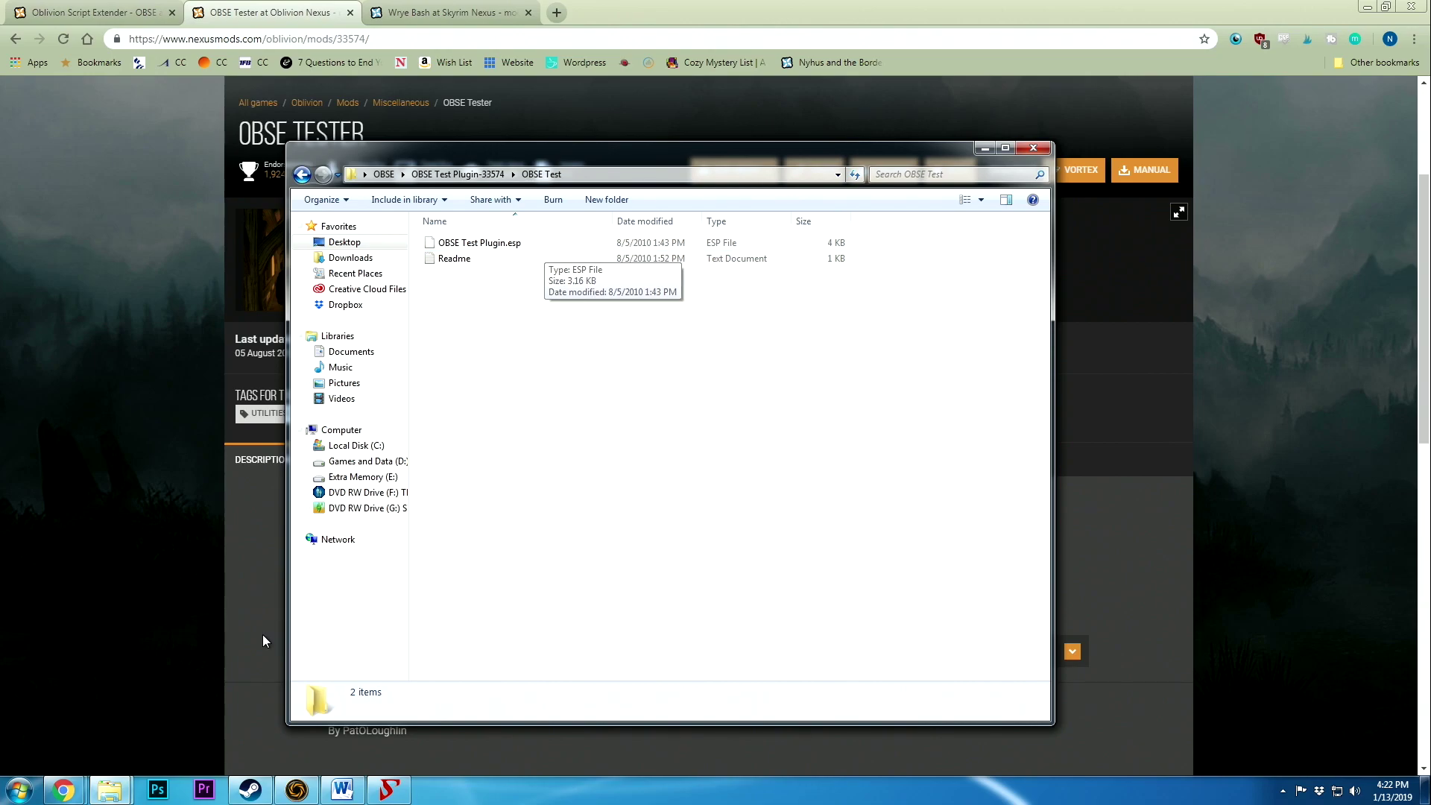
Switch to the Oblivion game folder in File Explorer and open its Data folder
{"action": "mouse_move", "coordinate": [110, 790]}
{"action": "left_click", "coordinate": [112, 701]}
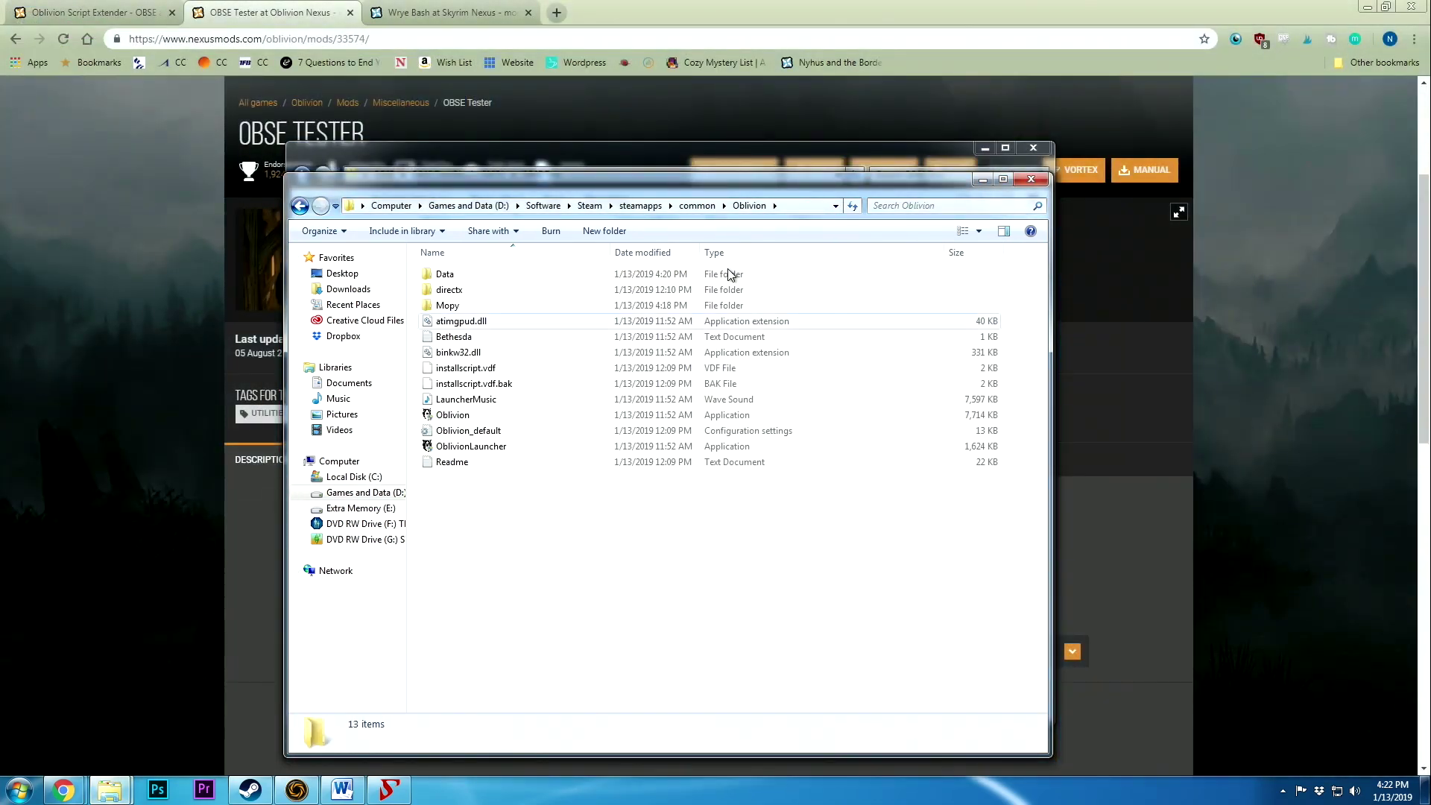
{"action": "double_click", "coordinate": [462, 275]}
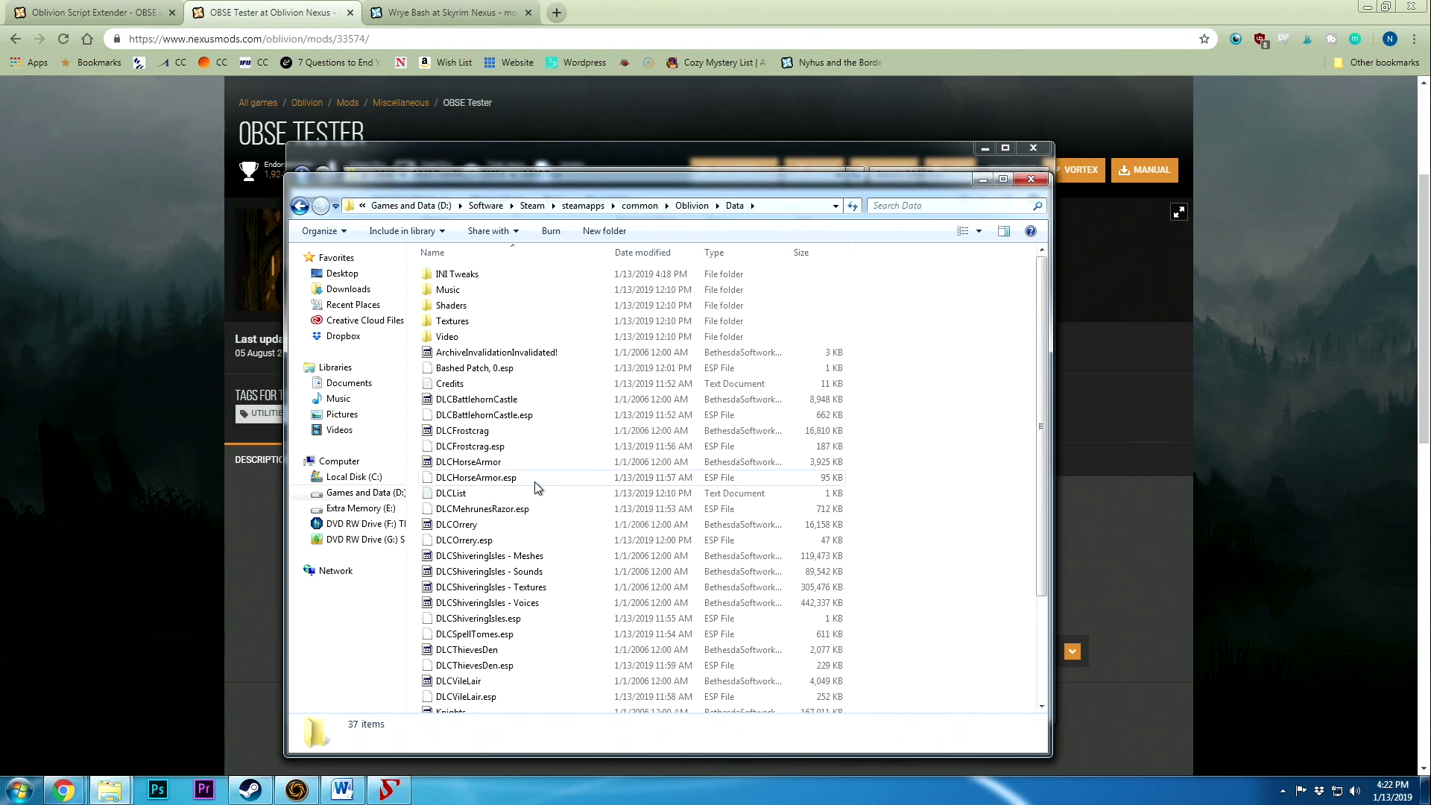
Copy OBSE Test Plugin.esp from the OBSE Test folder into Oblivion's Data folder
{"action": "mouse_move", "coordinate": [109, 790]}
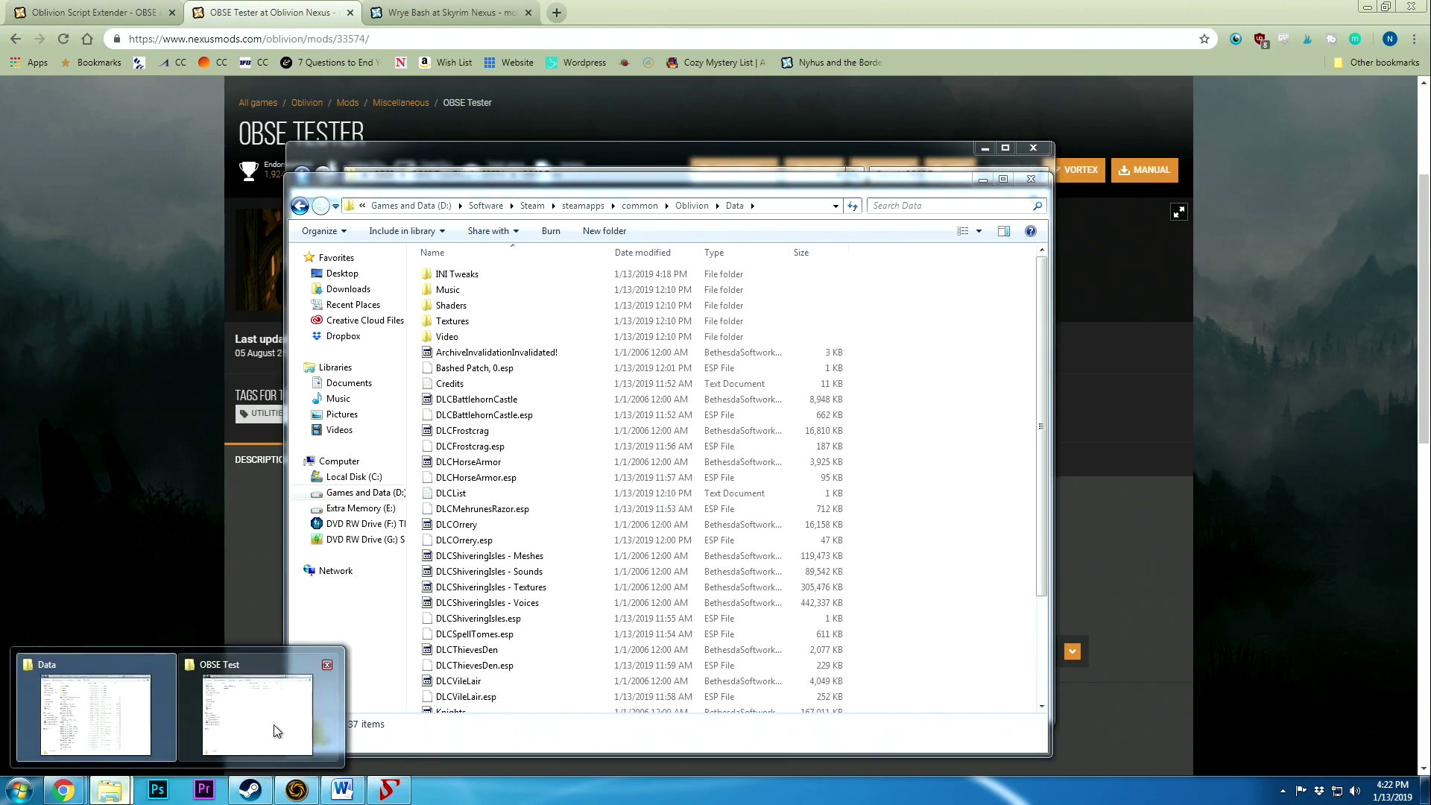
{"action": "left_click", "coordinate": [272, 728]}
{"action": "left_click", "coordinate": [512, 243]}
{"action": "right_click", "coordinate": [507, 244]}
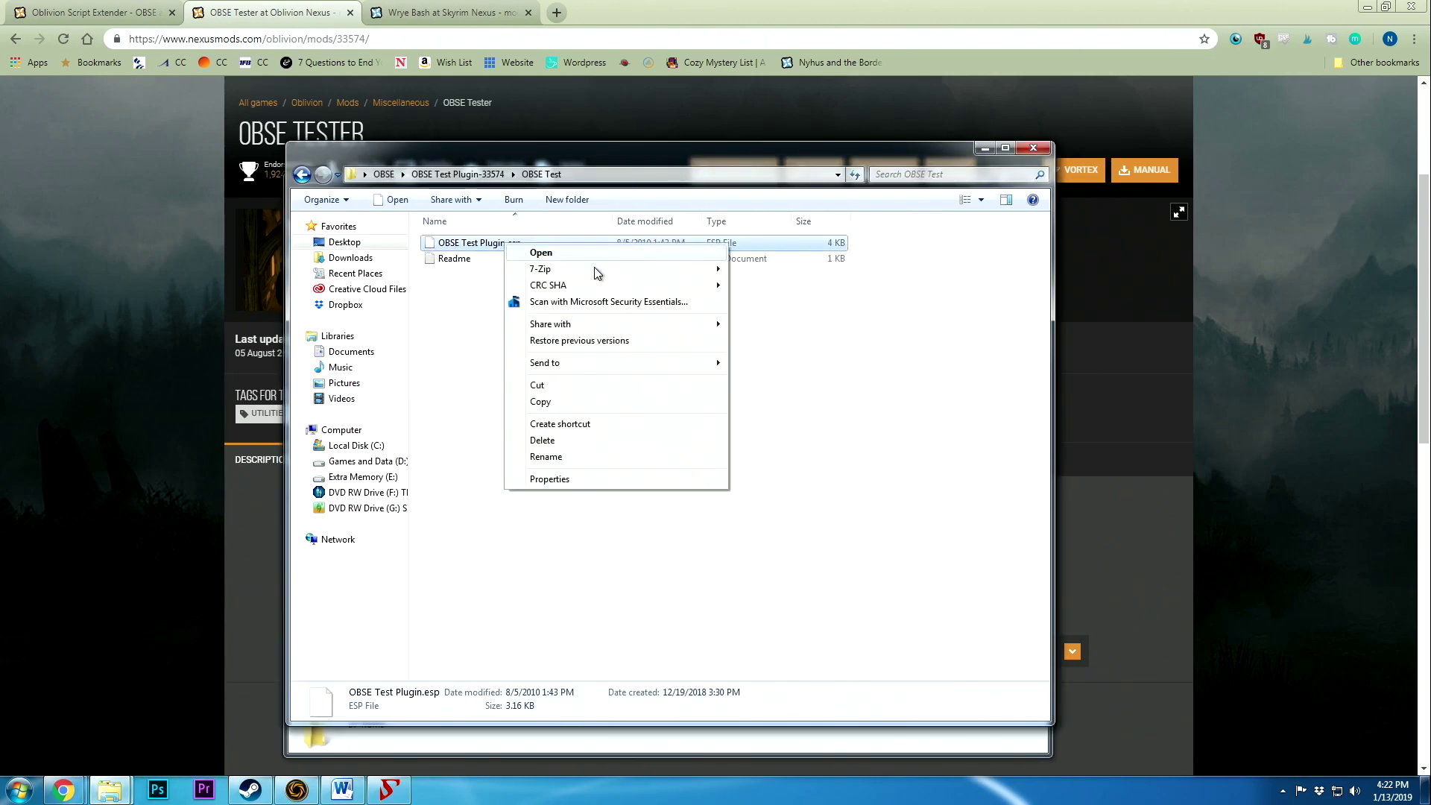
{"action": "left_click", "coordinate": [578, 401]}
{"action": "left_click", "coordinate": [567, 742]}
{"action": "right_click", "coordinate": [932, 372]}
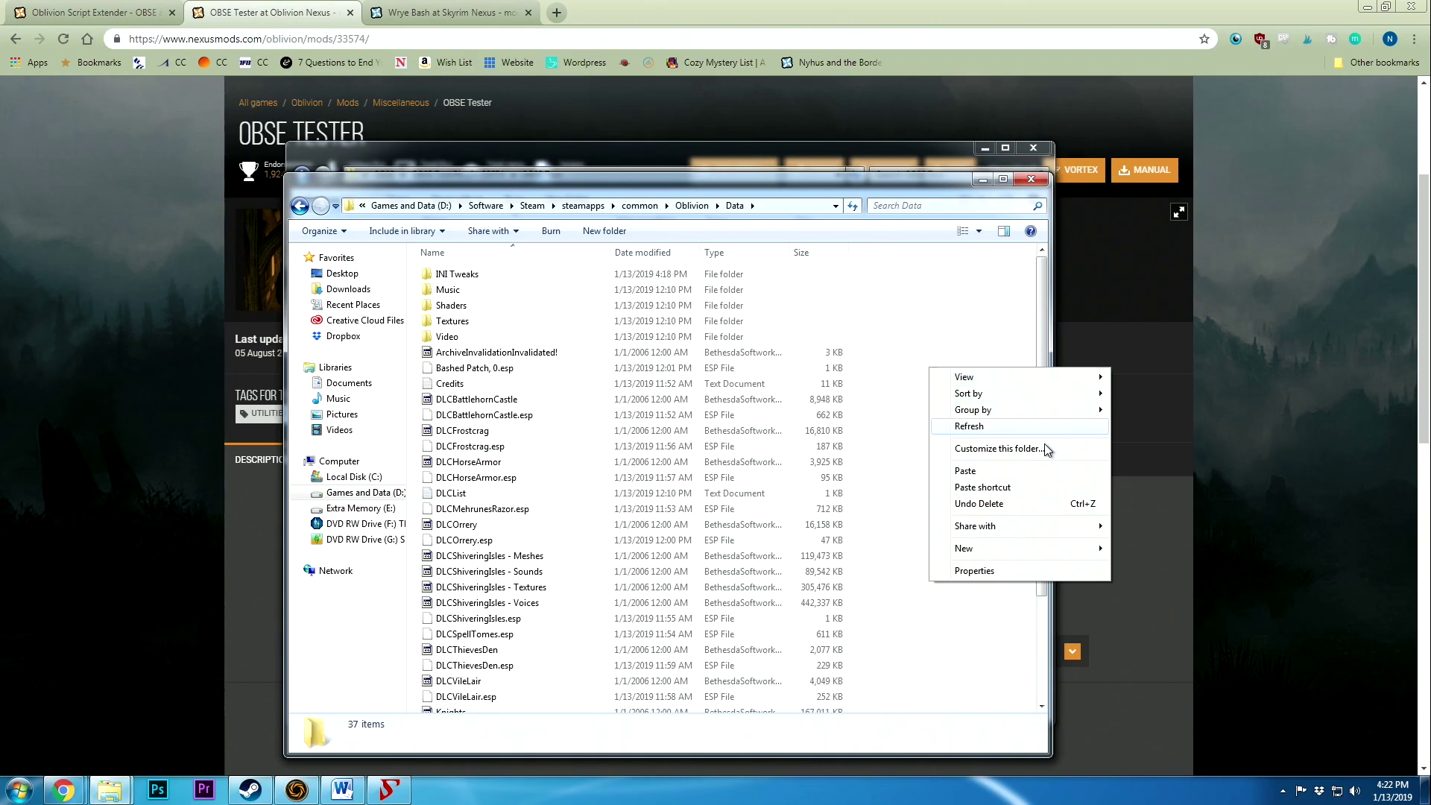
{"action": "left_click", "coordinate": [1020, 475]}
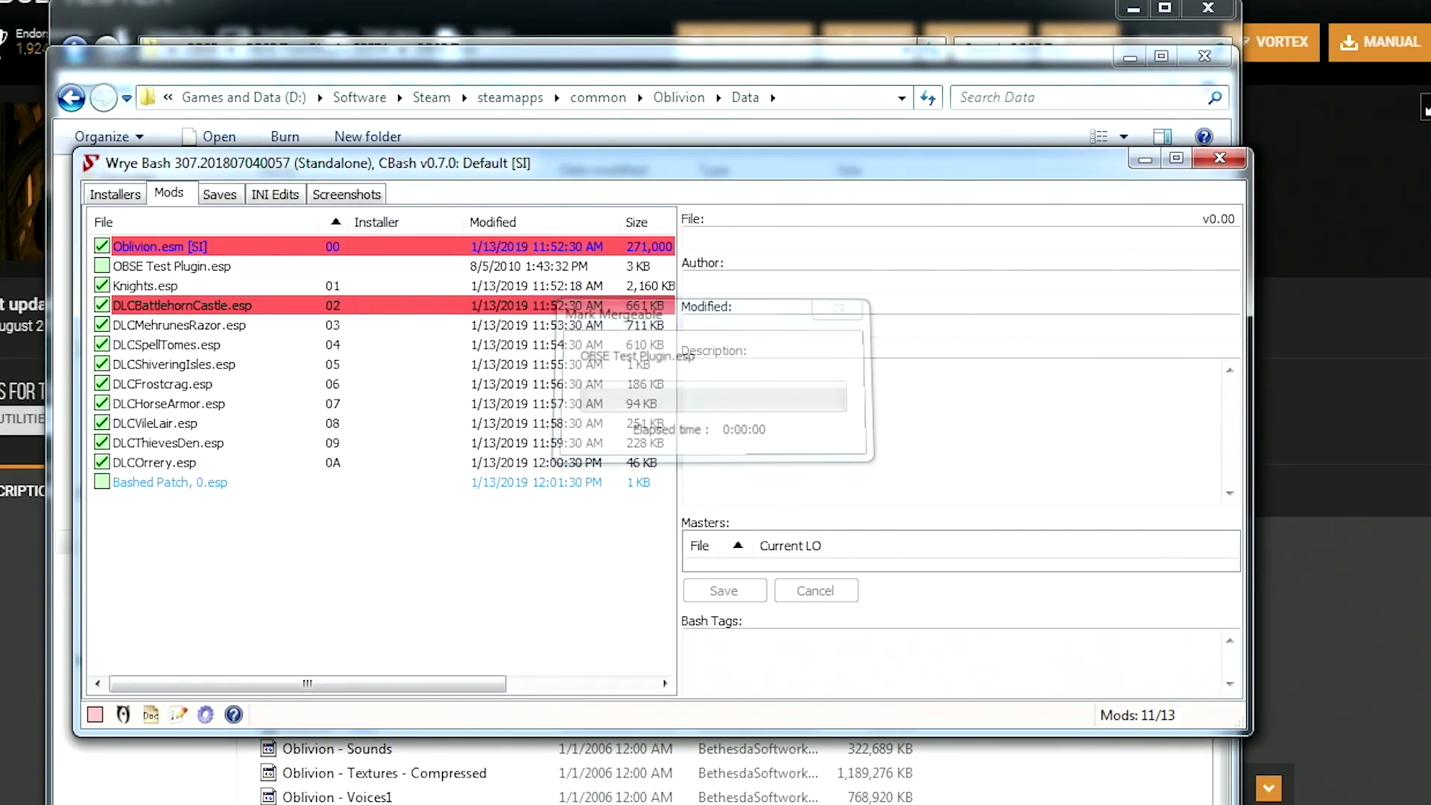
Switch to Wrye Bash and activate OBSE Test Plugin.esp in the mod list
{"action": "key", "text": "alt+Tab"}
{"action": "left_click_drag", "start_coordinate": [734, 167], "coordinate": [719, 165]}
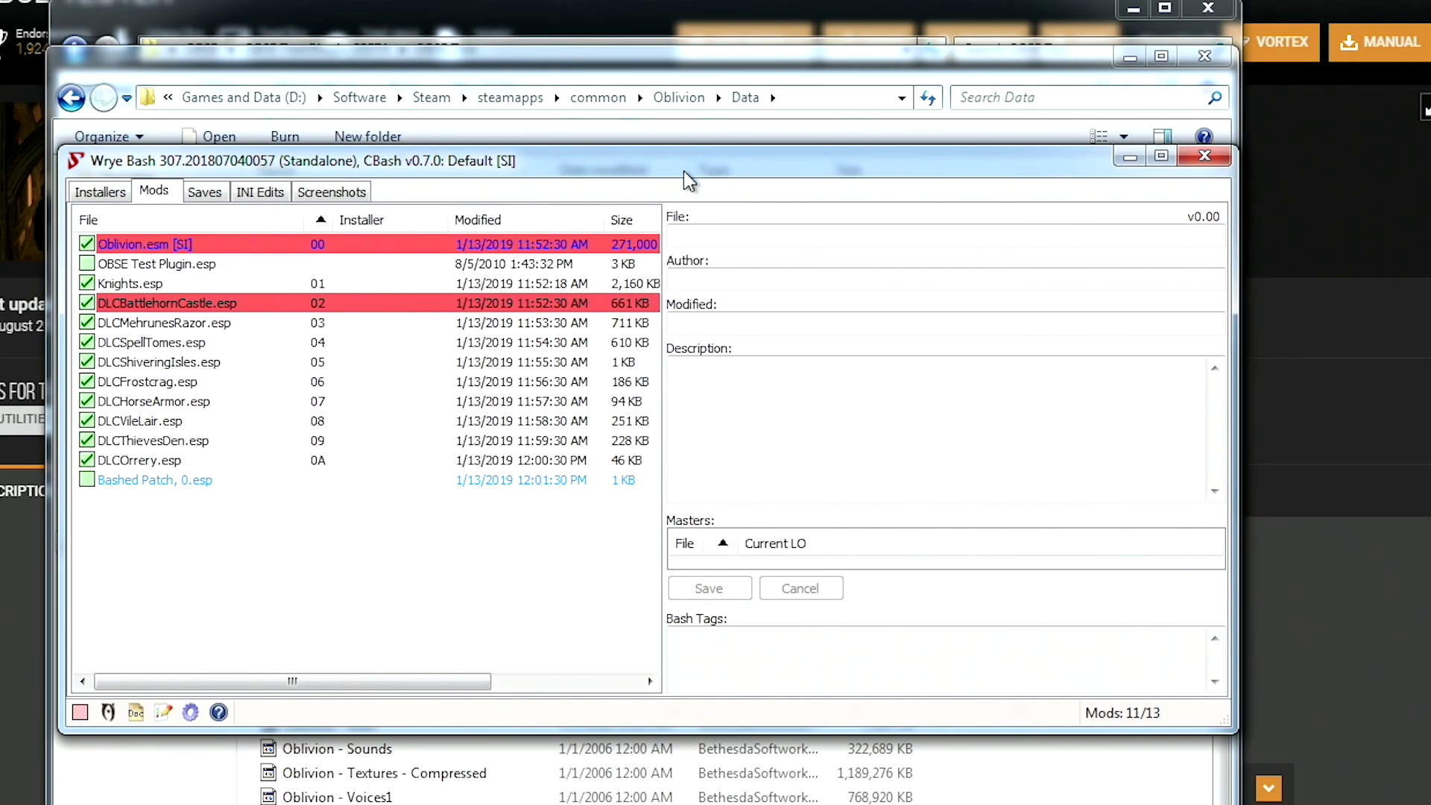
{"action": "left_click", "coordinate": [171, 268]}
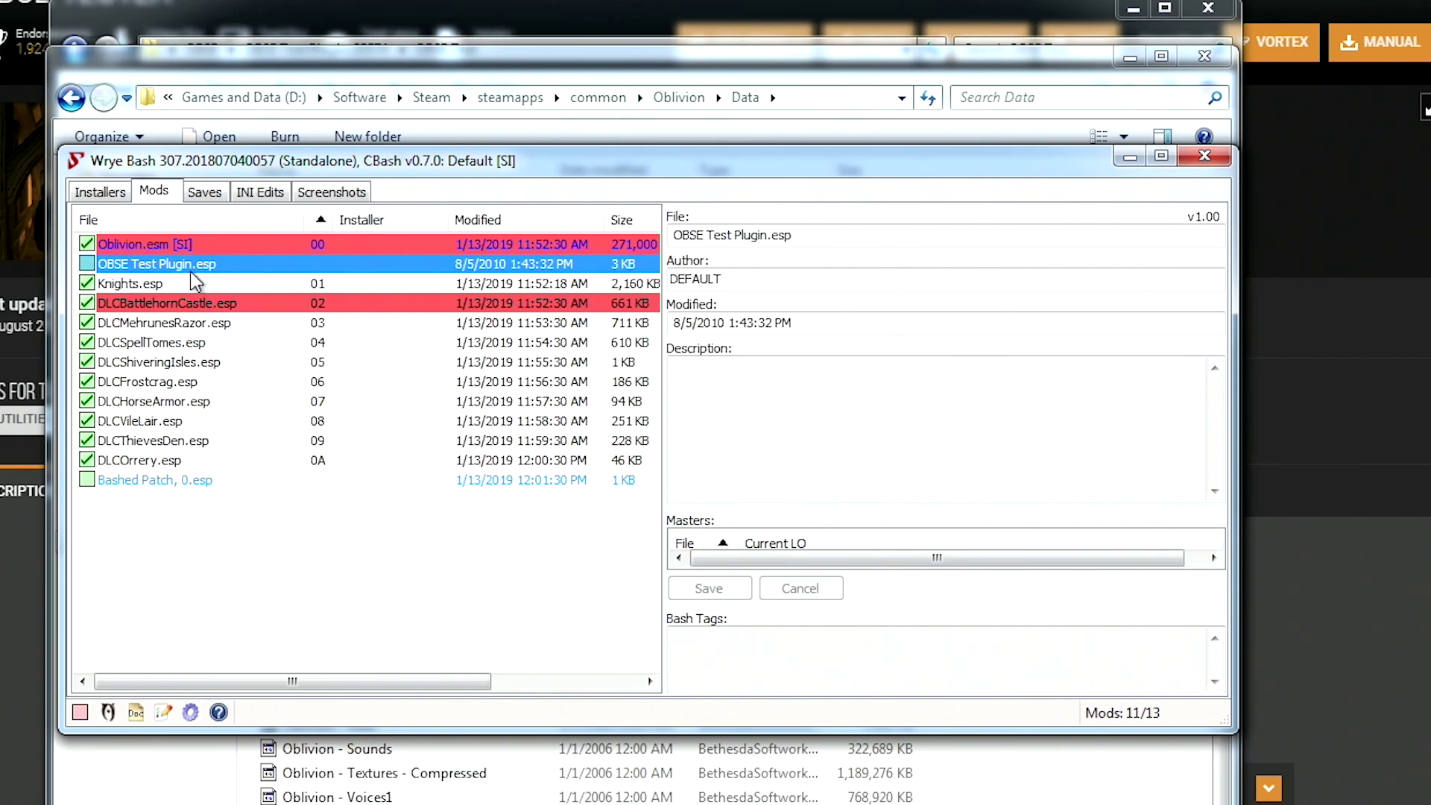
{"action": "left_click", "coordinate": [87, 263]}
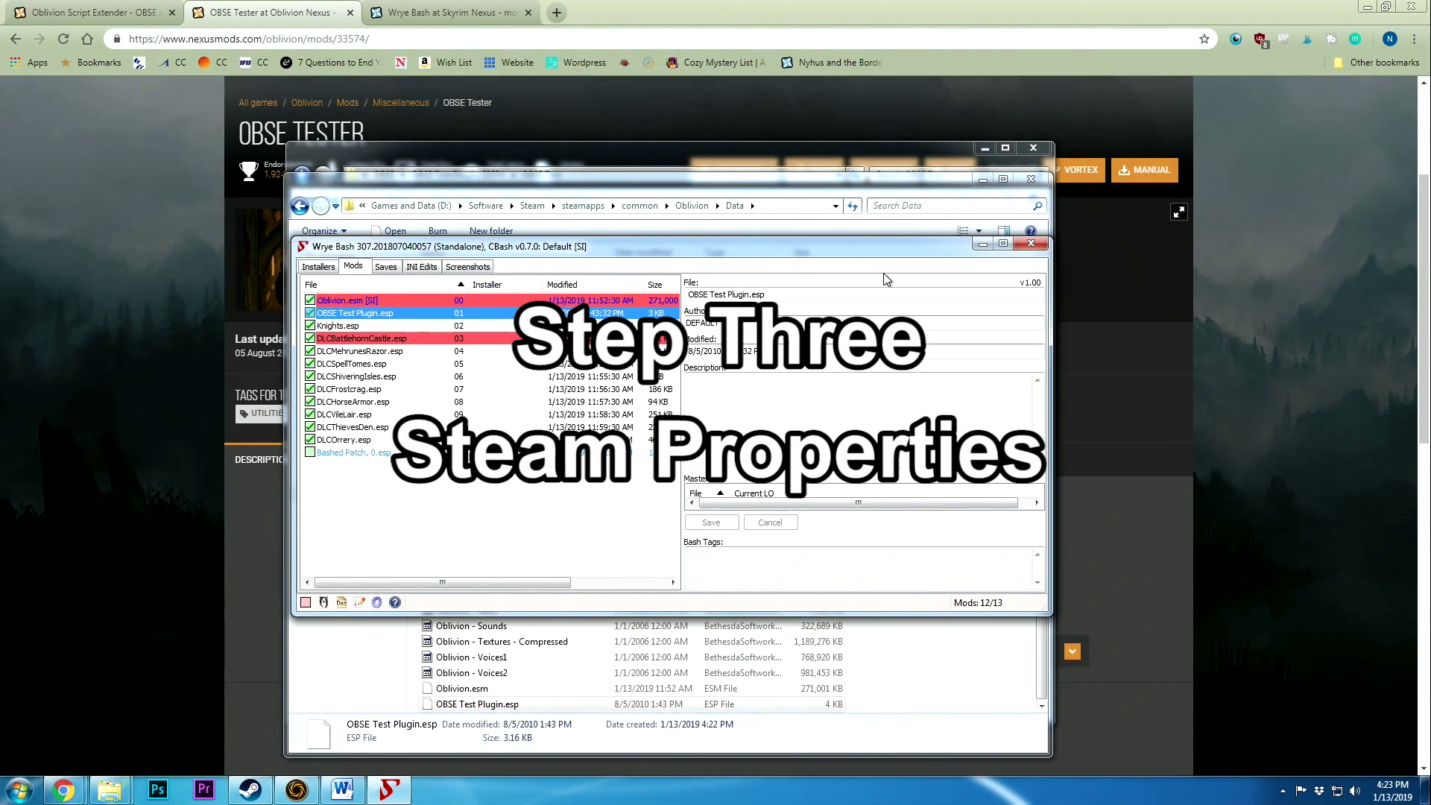
Exit the Steam client running in the background
{"action": "left_click", "coordinate": [1282, 790]}
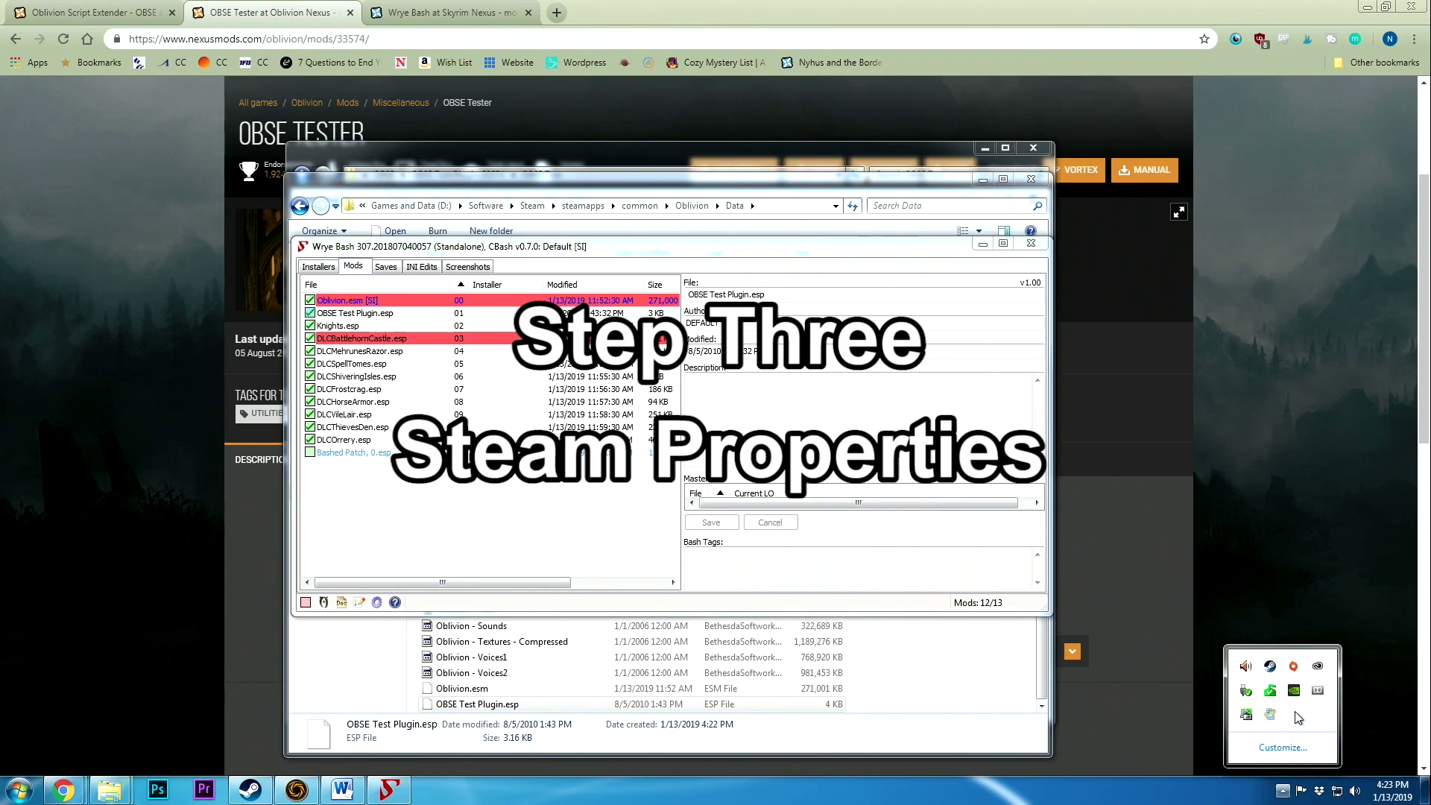
{"action": "right_click", "coordinate": [1270, 667]}
{"action": "left_click", "coordinate": [1222, 659]}
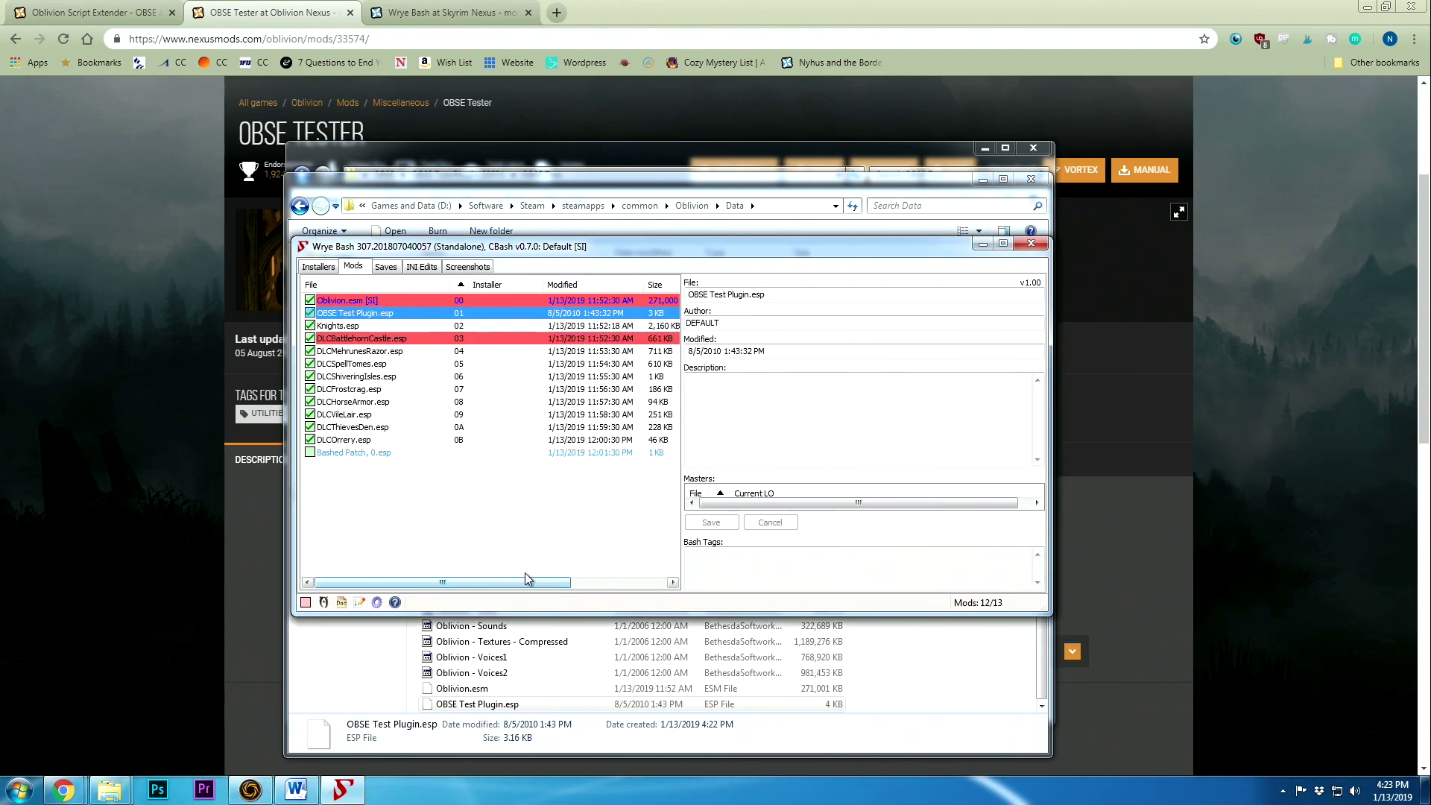
Set the Steam shortcut's compatibility properties to run the program as an administrator
{"action": "left_click", "coordinate": [19, 789]}
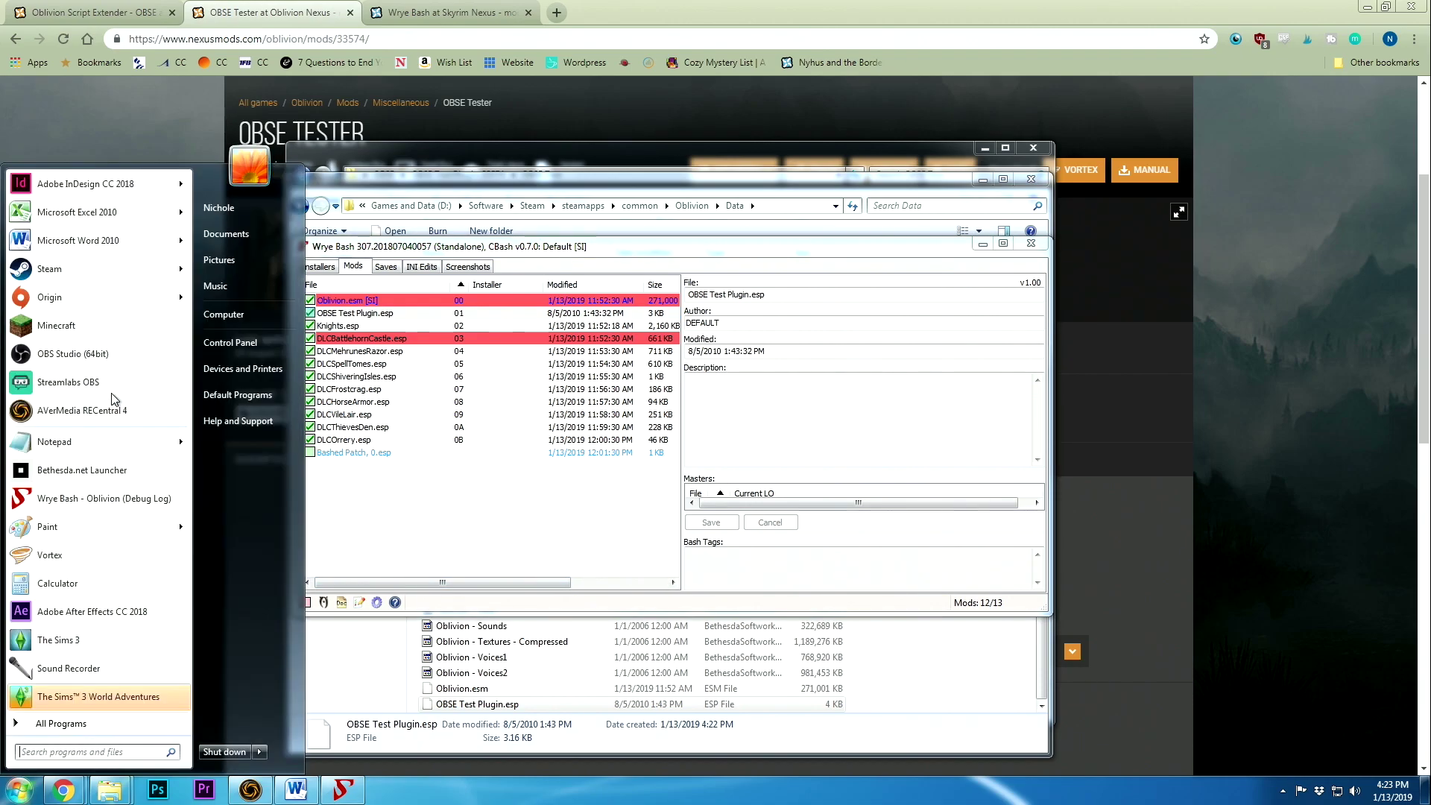
{"action": "right_click", "coordinate": [88, 274]}
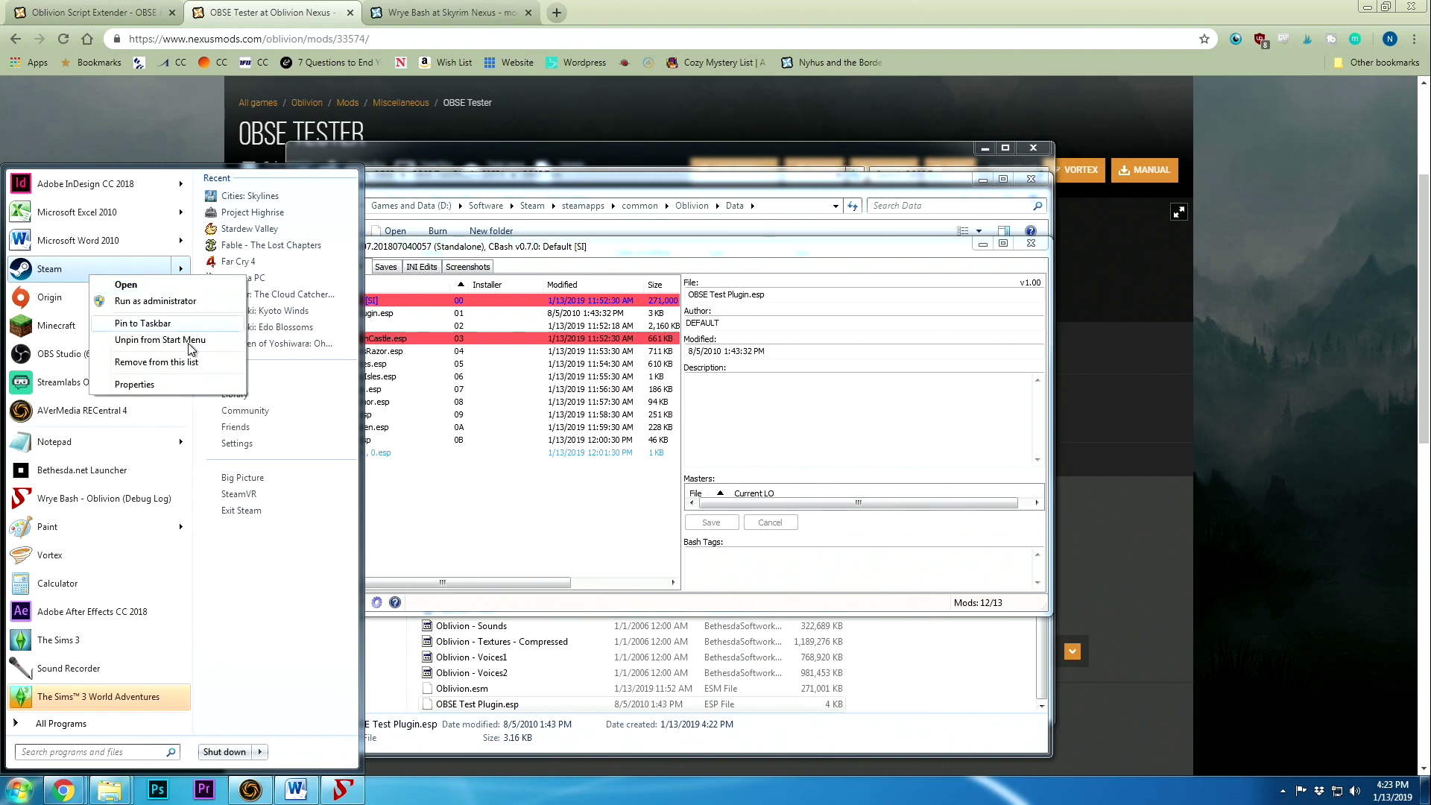
{"action": "left_click", "coordinate": [161, 386]}
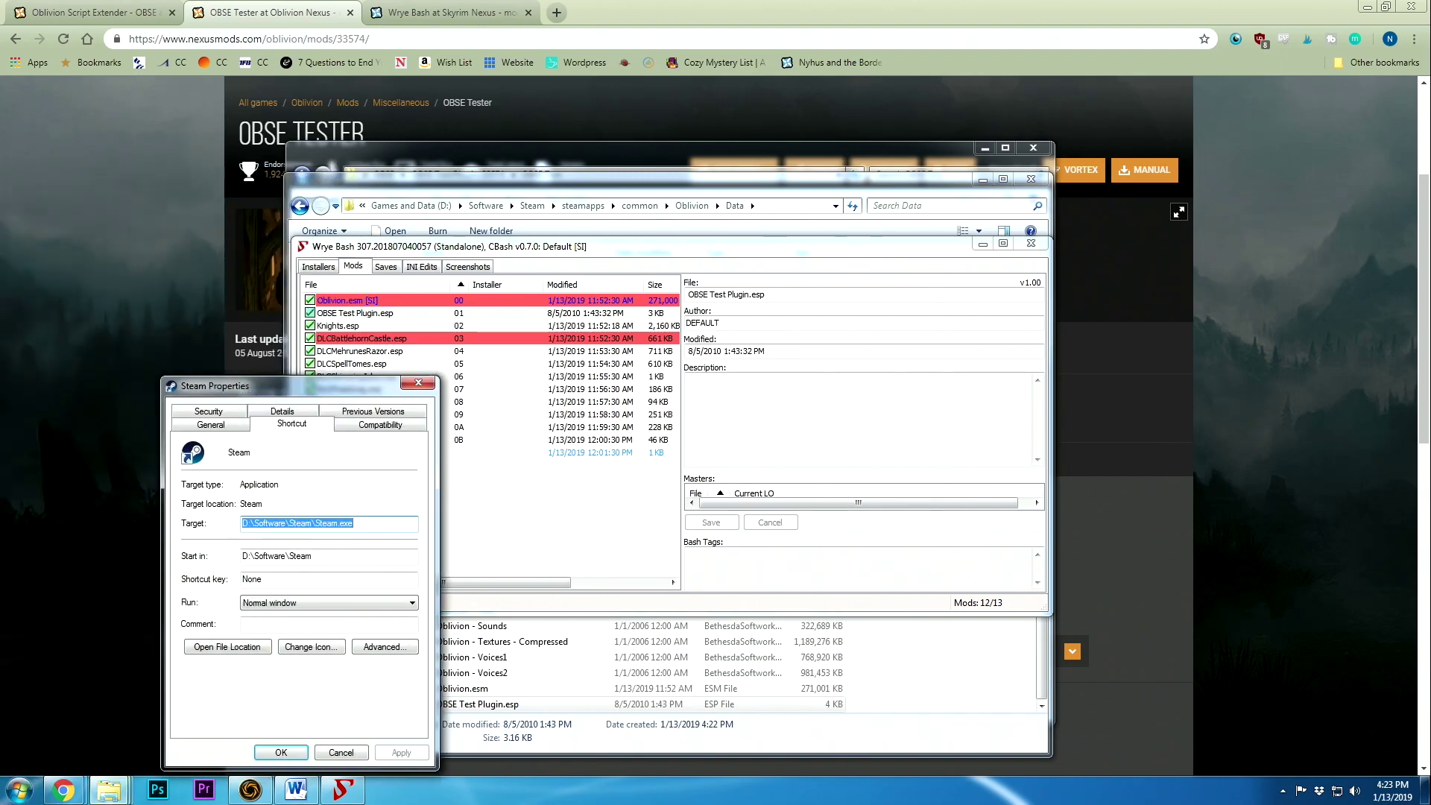
{"action": "left_click_drag", "start_coordinate": [204, 395], "coordinate": [551, 231]}
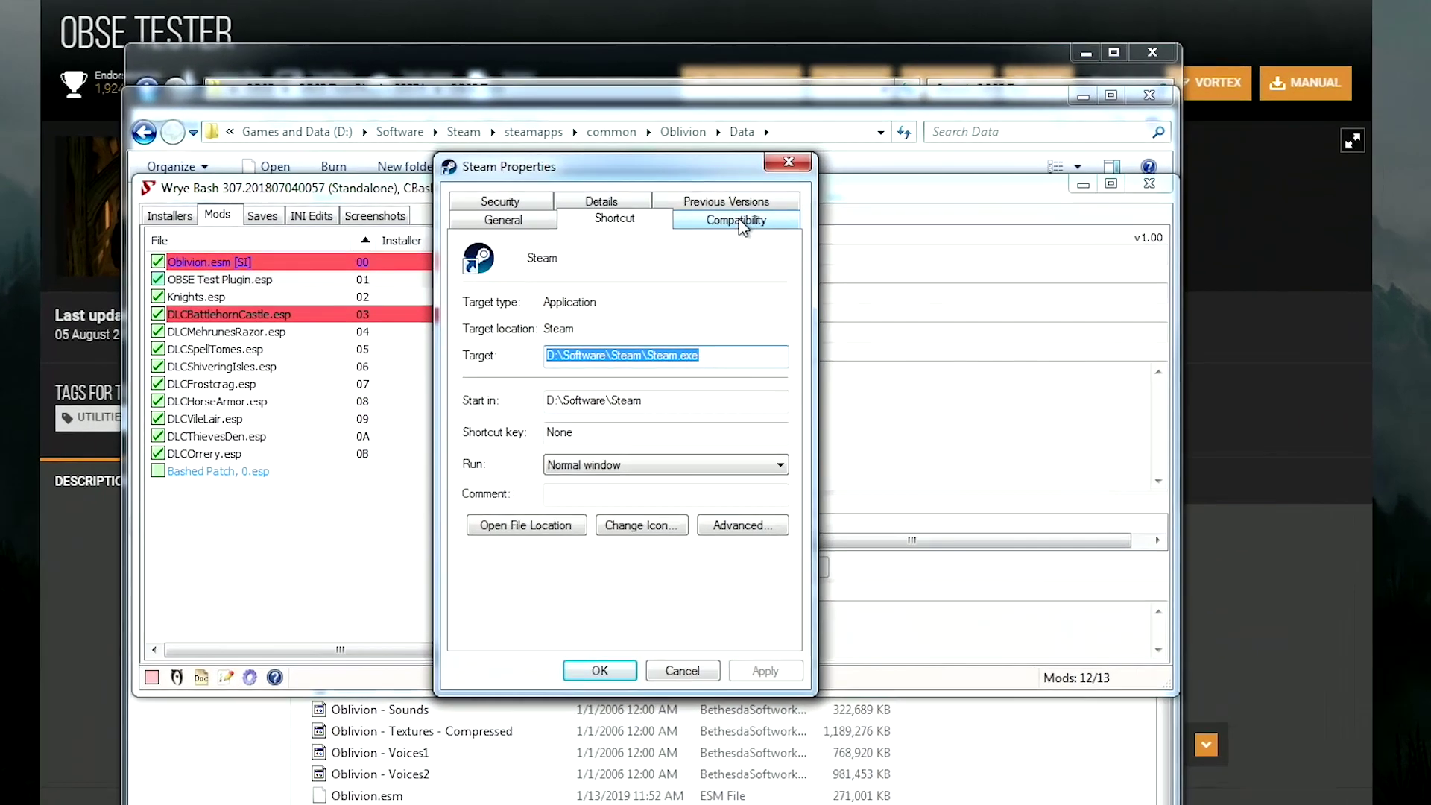
{"action": "left_click", "coordinate": [730, 269]}
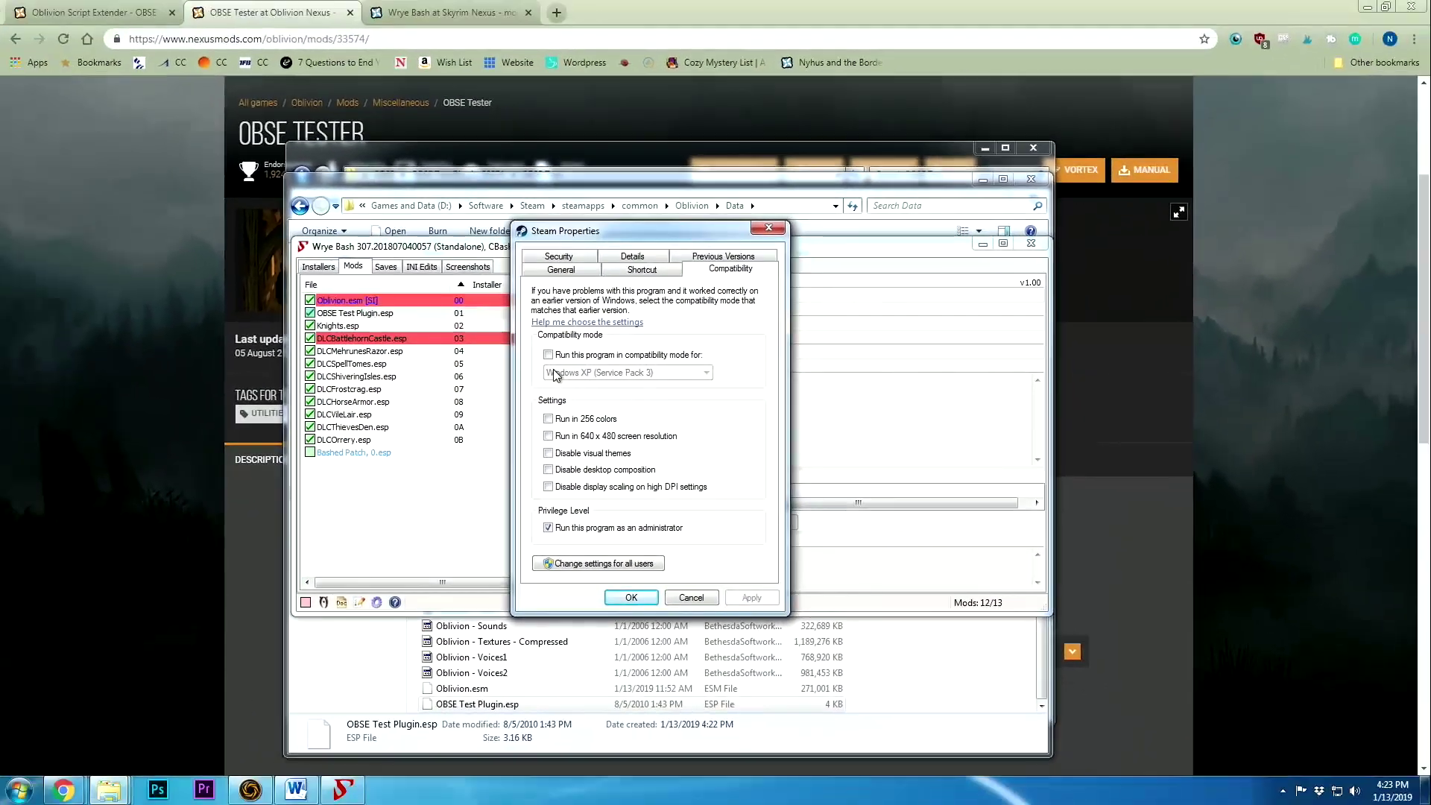
{"action": "left_click", "coordinate": [630, 597]}
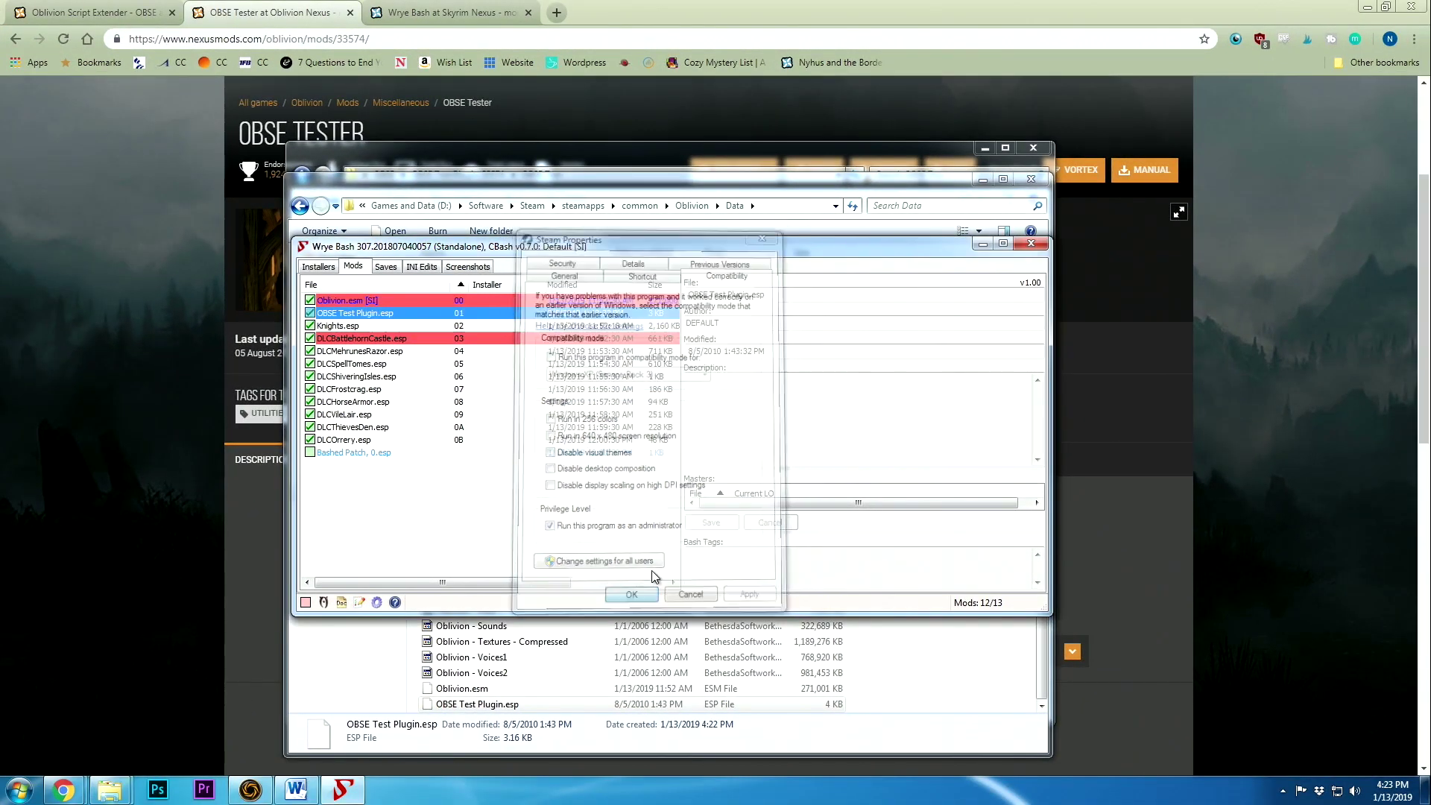
Relaunch Steam with permission to make changes and start The Elder Scrolls IV: Oblivion from the library
{"action": "left_click", "coordinate": [3, 795]}
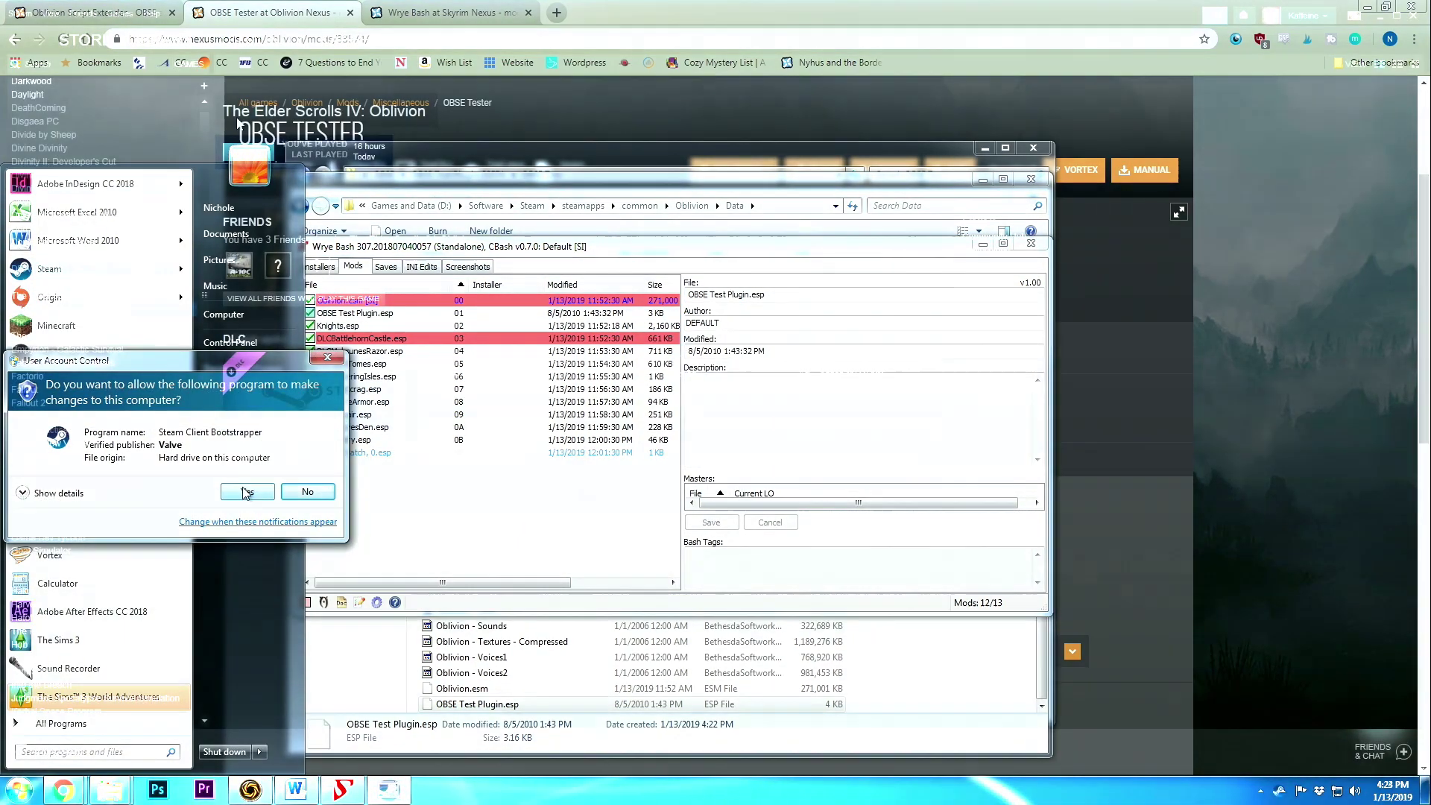
{"action": "left_click", "coordinate": [247, 491]}
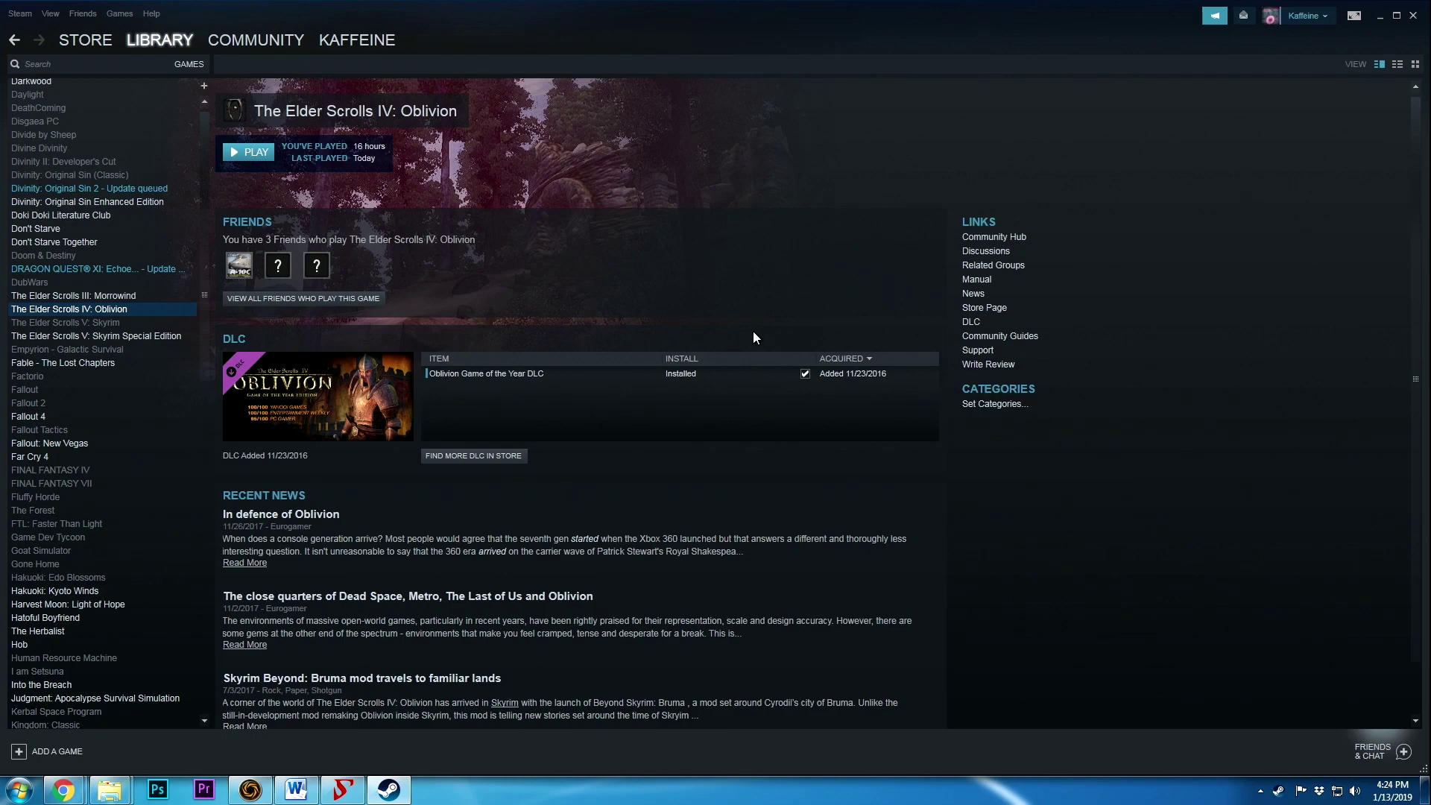
{"action": "left_click", "coordinate": [252, 153]}
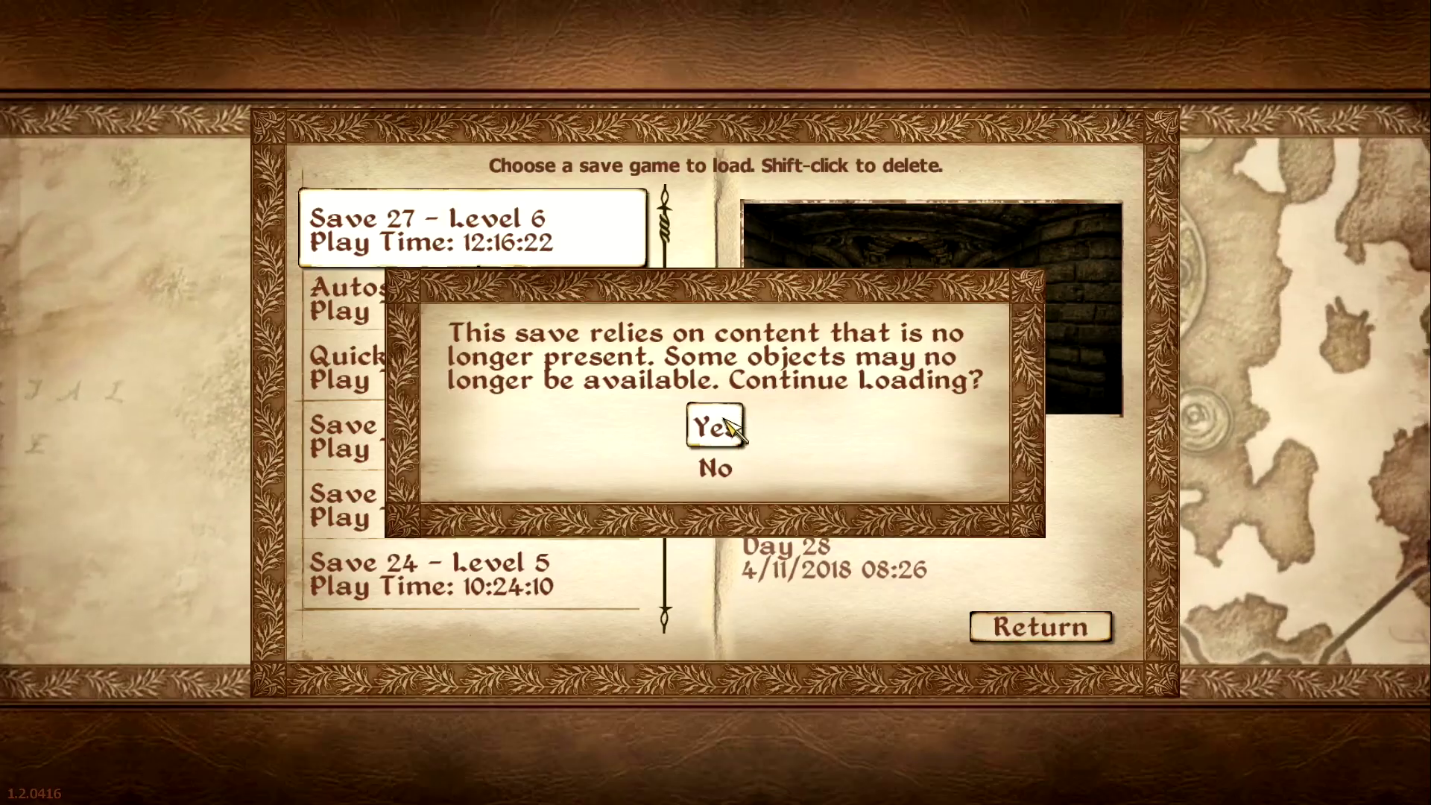
Continue loading the Save 27 game despite its missing content and dismiss the OBSE test's welcome message
{"action": "left_click", "coordinate": [715, 425]}
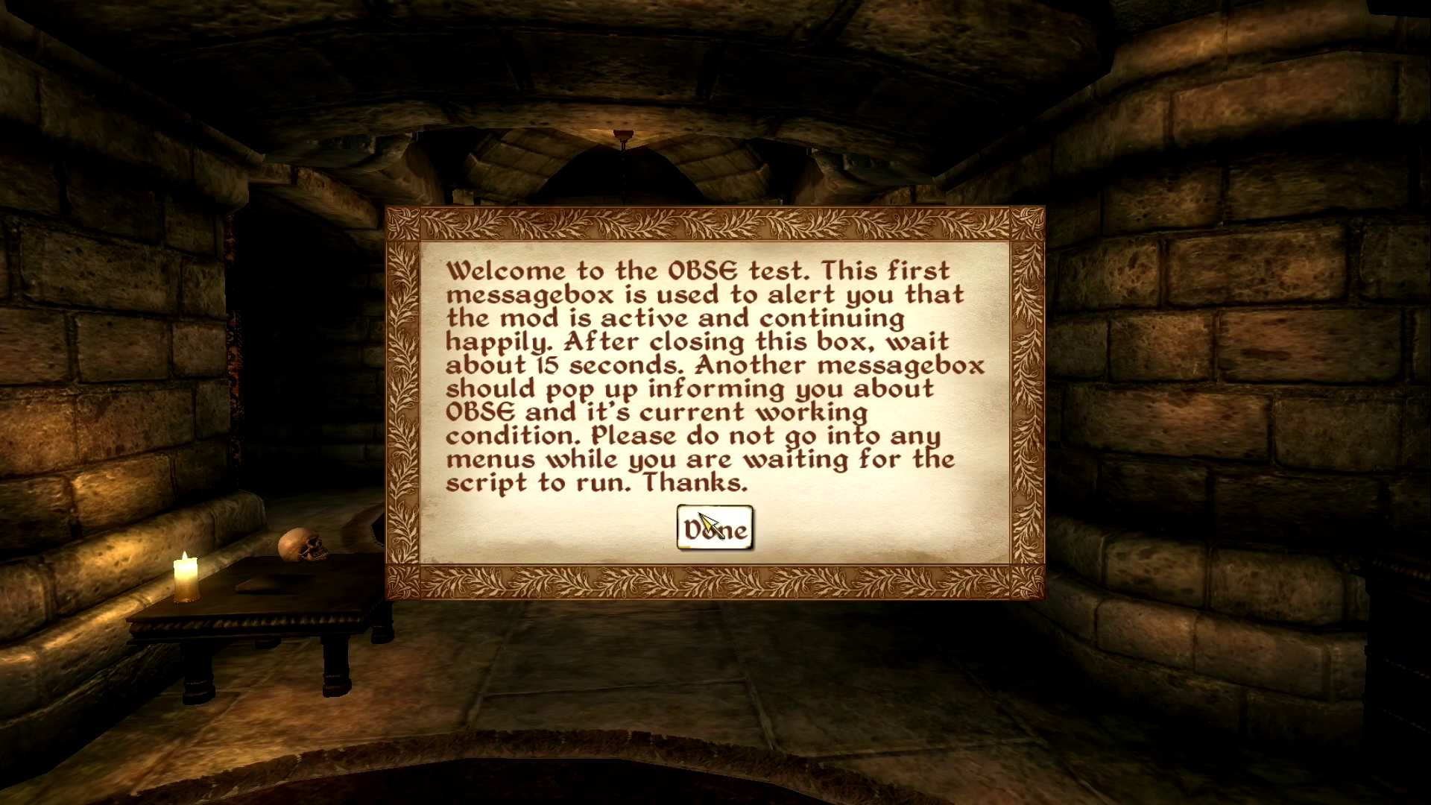
{"action": "left_click", "coordinate": [711, 529]}
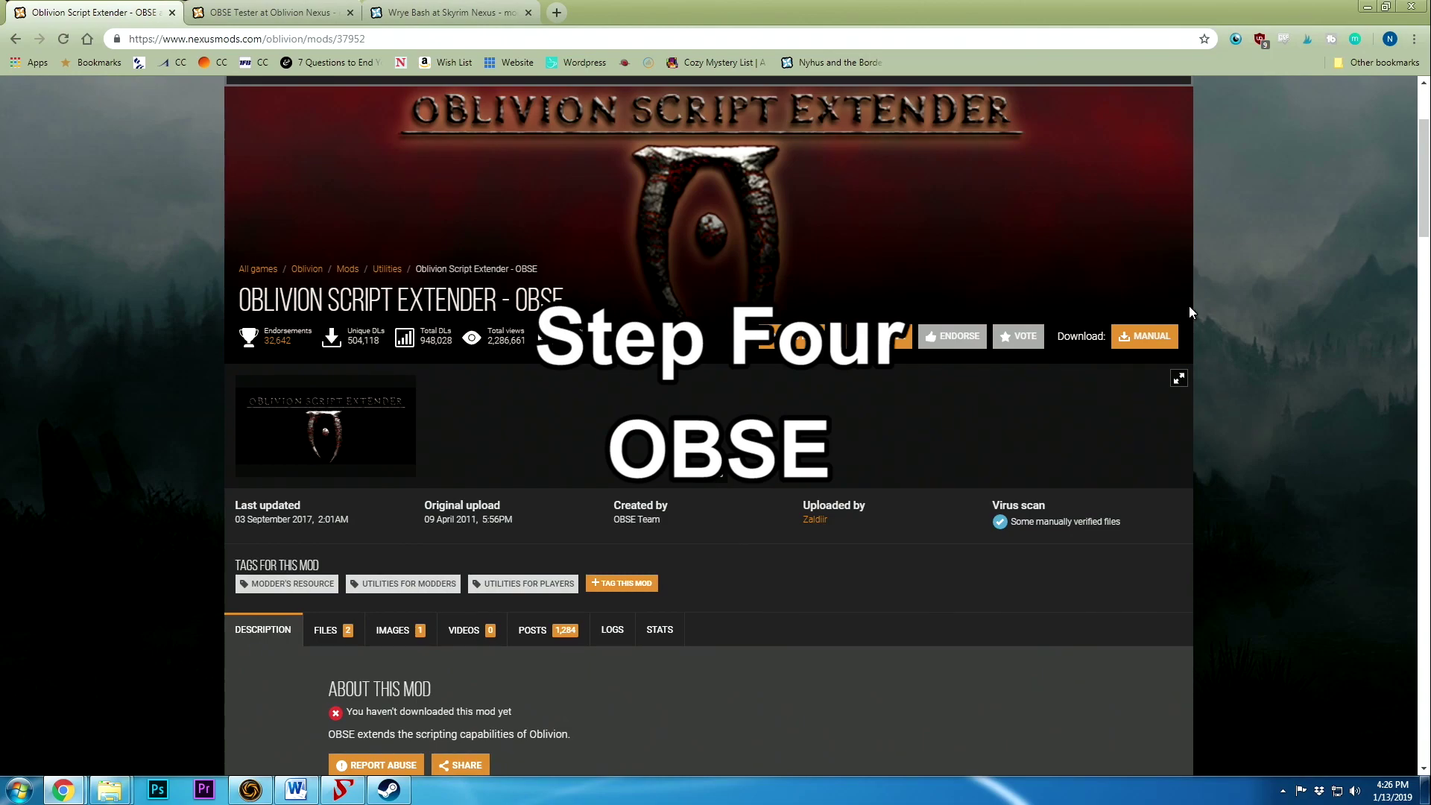
{"action": "scroll", "coordinate": [1089, 378], "scroll_direction": "down", "scroll_amount": 18}
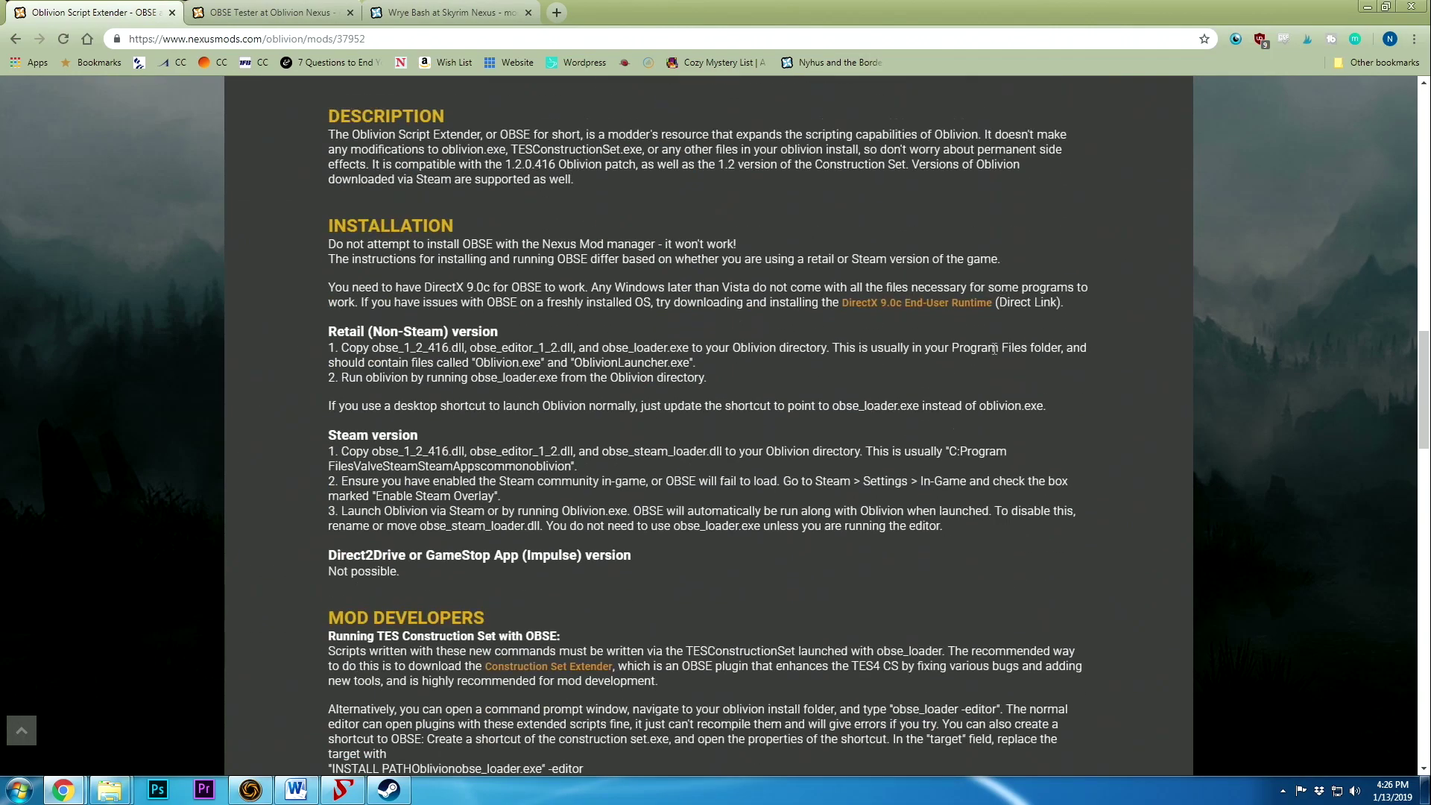
{"action": "scroll", "coordinate": [939, 330], "scroll_direction": "down", "scroll_amount": 2}
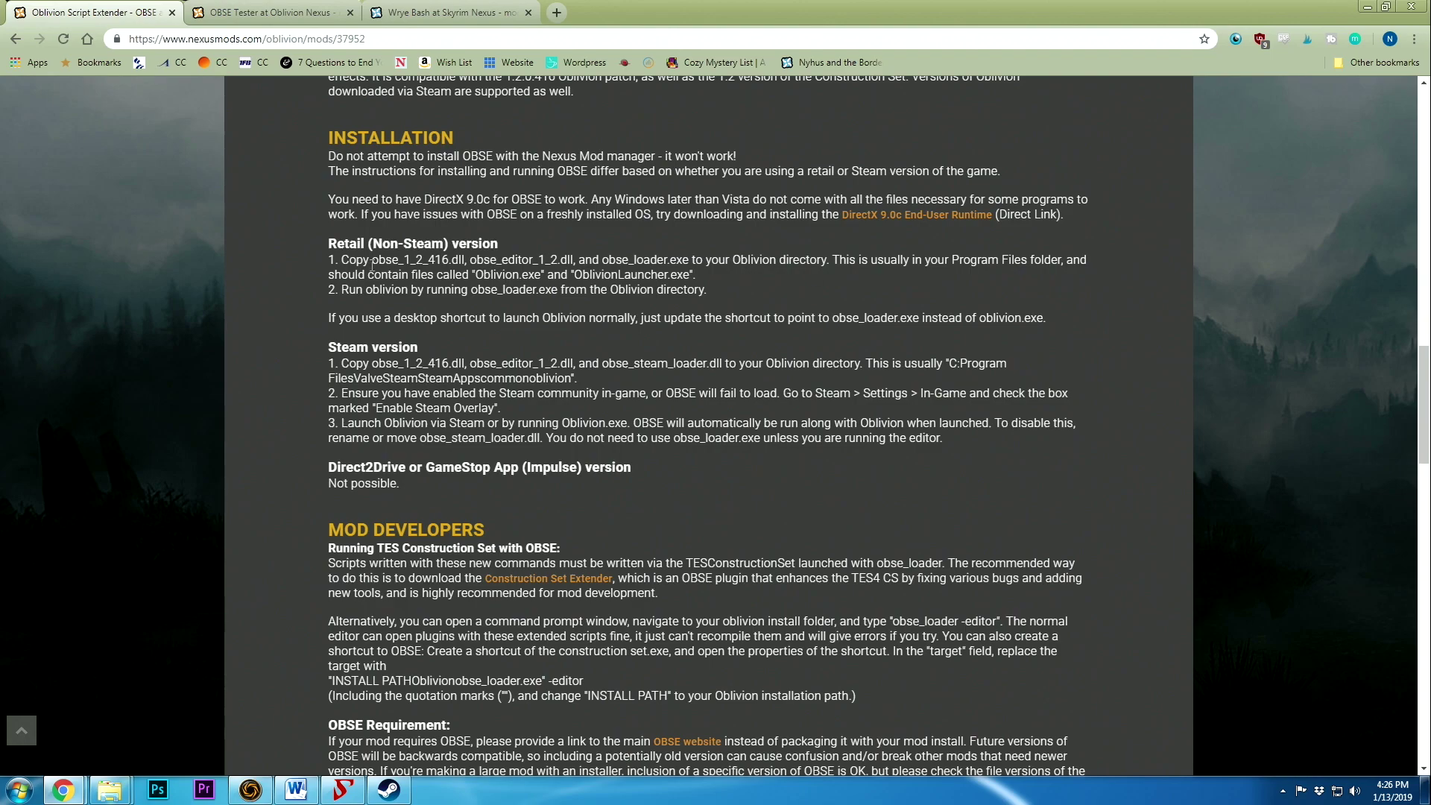
{"action": "key", "text": "alt+Tab"}
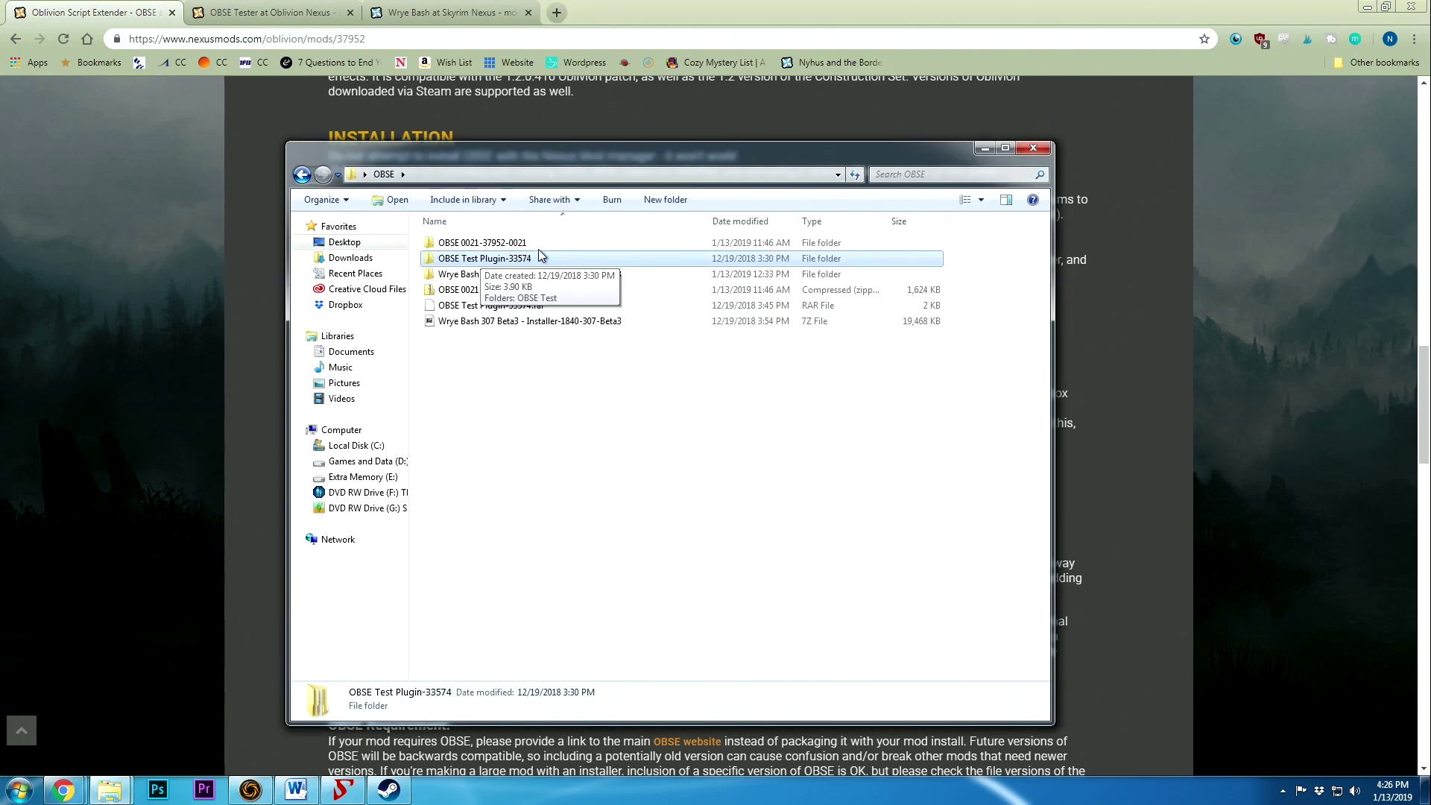
{"action": "left_click", "coordinate": [519, 293]}
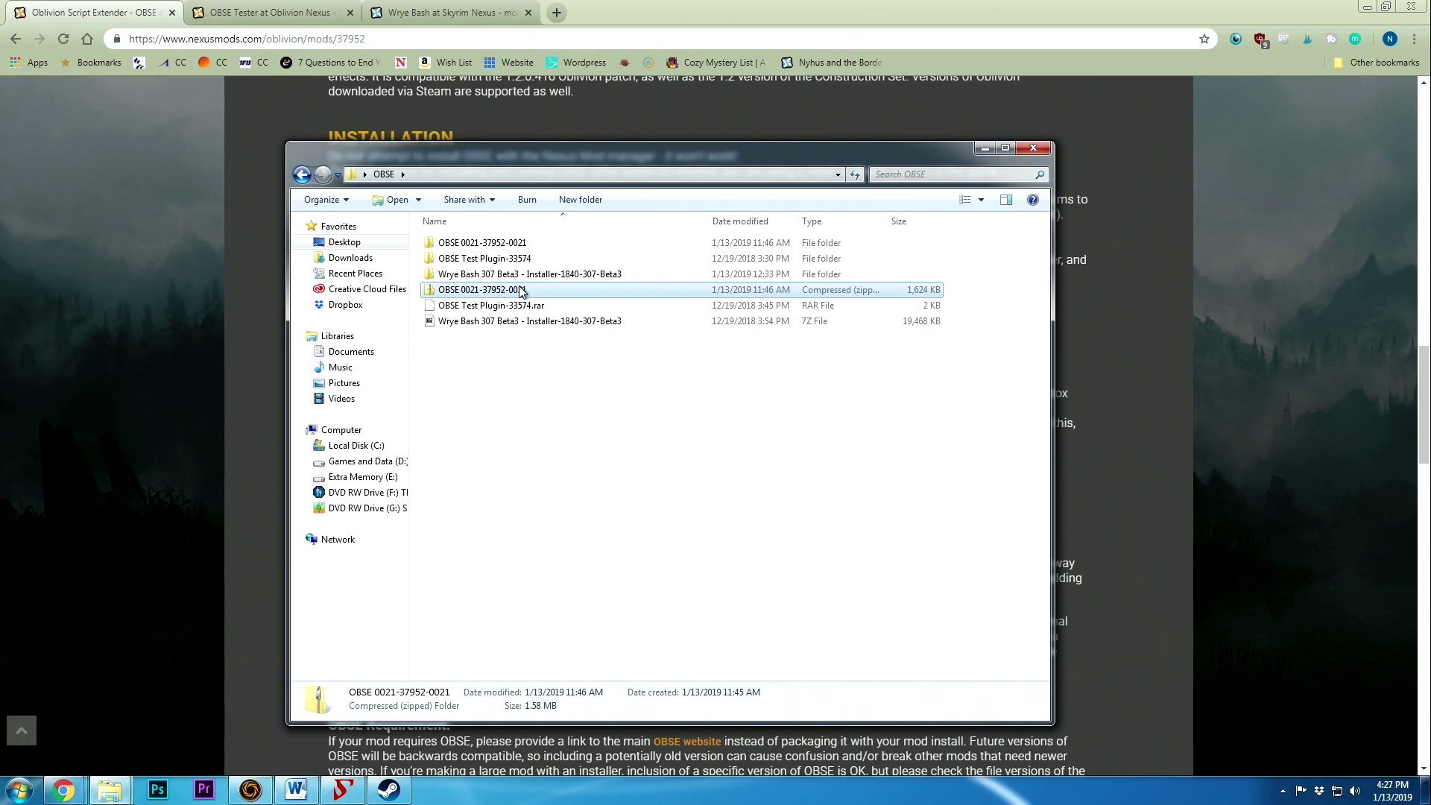
{"action": "double_click", "coordinate": [527, 244]}
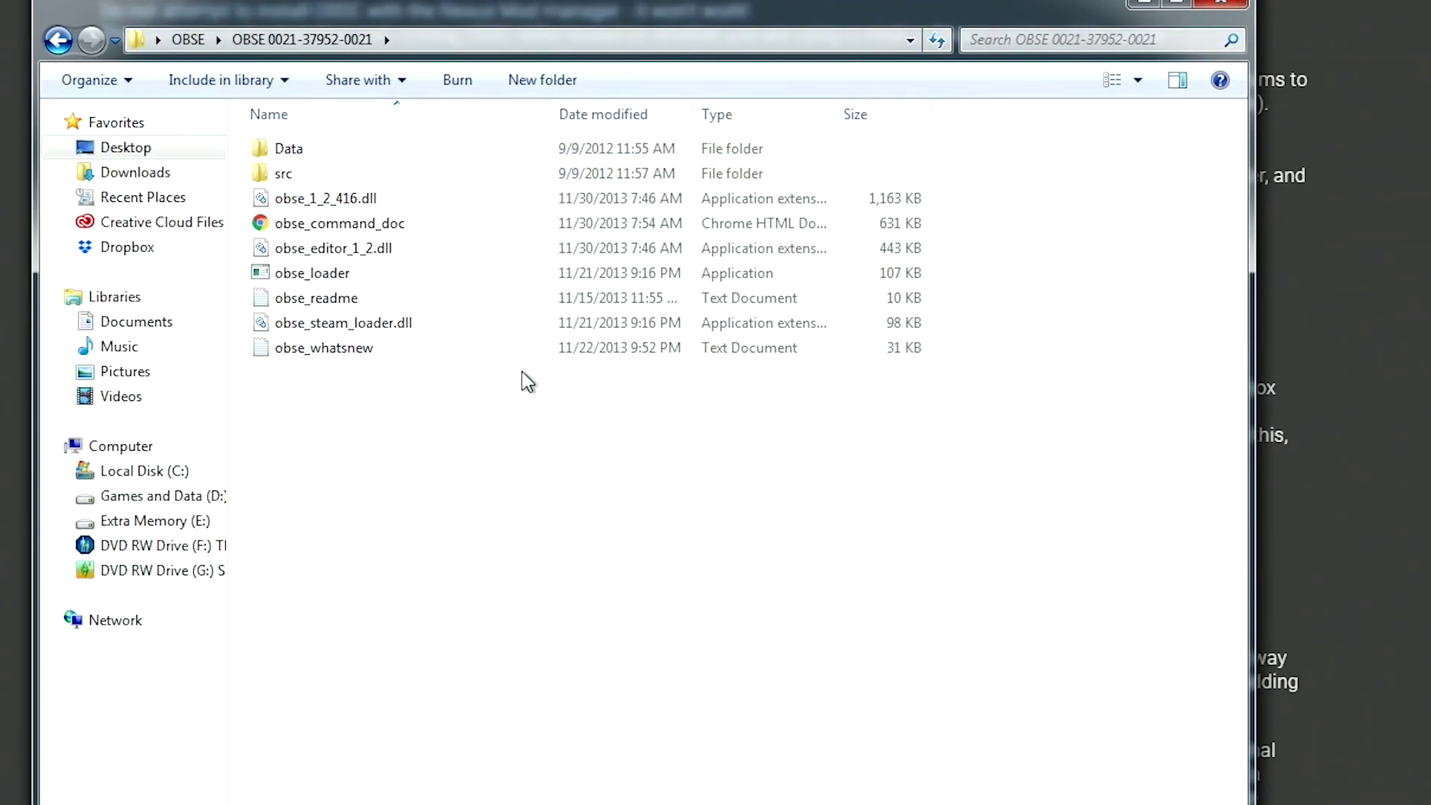
Copy obse_1_2_416.dll, obse_editor_1_2.dll and obse_steam_loader.dll from the extracted OBSE folder
{"action": "left_click", "coordinate": [490, 202]}
{"action": "left_click", "coordinate": [490, 252], "text": "ctrl"}
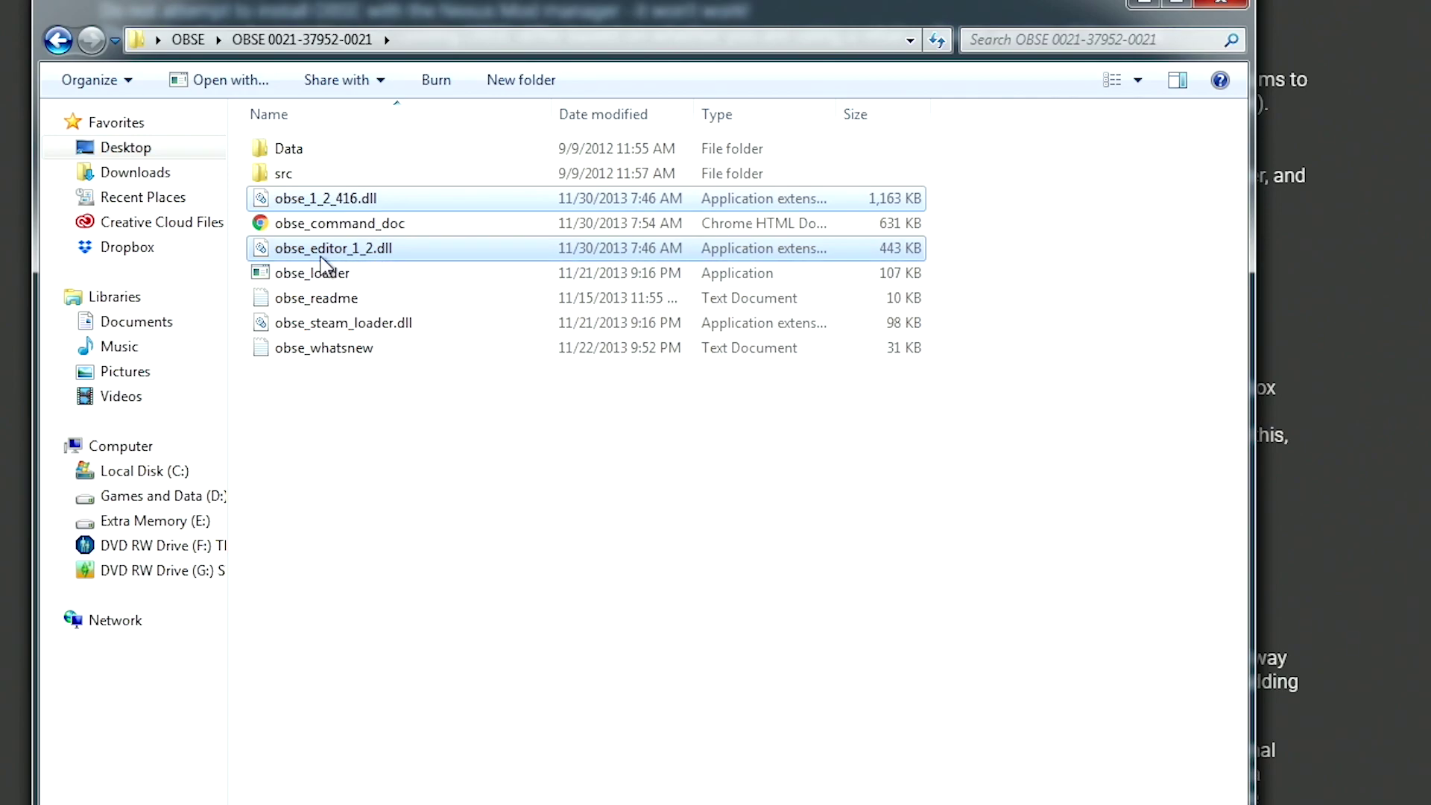
{"action": "mouse_move", "coordinate": [376, 257]}
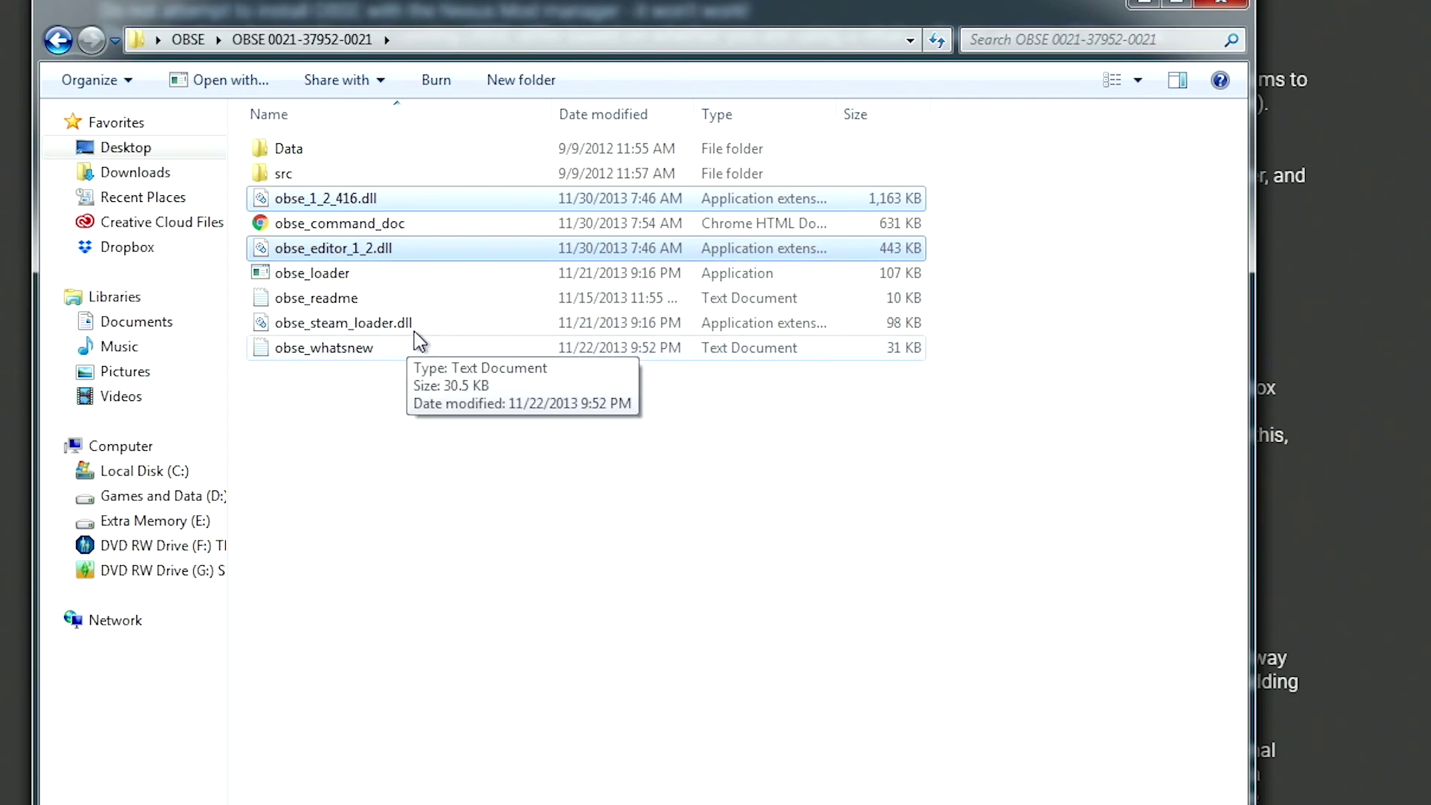
{"action": "left_click", "coordinate": [412, 329], "text": "ctrl"}
{"action": "right_click", "coordinate": [413, 330]}
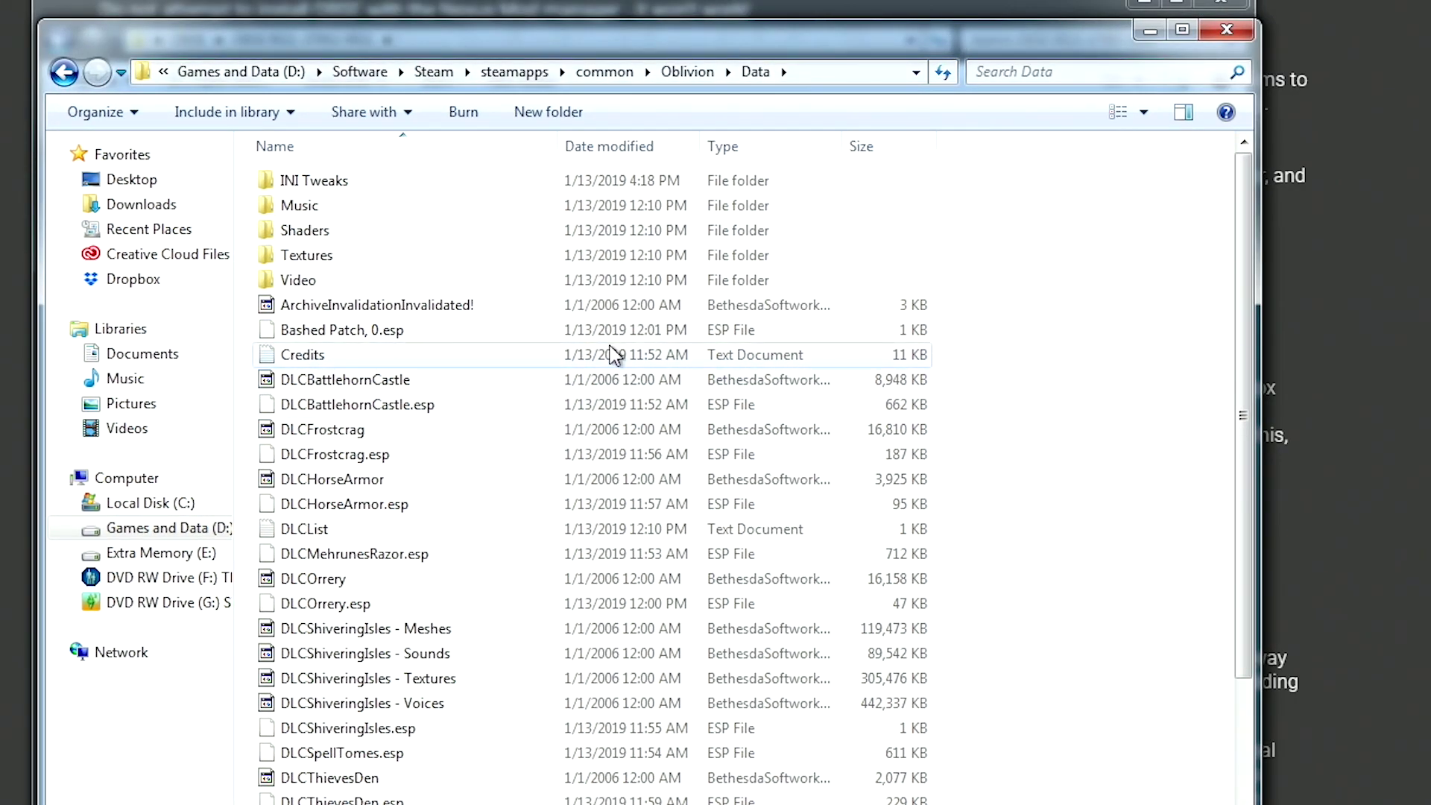
Paste the three copied OBSE files into the main Oblivion game folder
{"action": "left_click", "coordinate": [687, 72]}
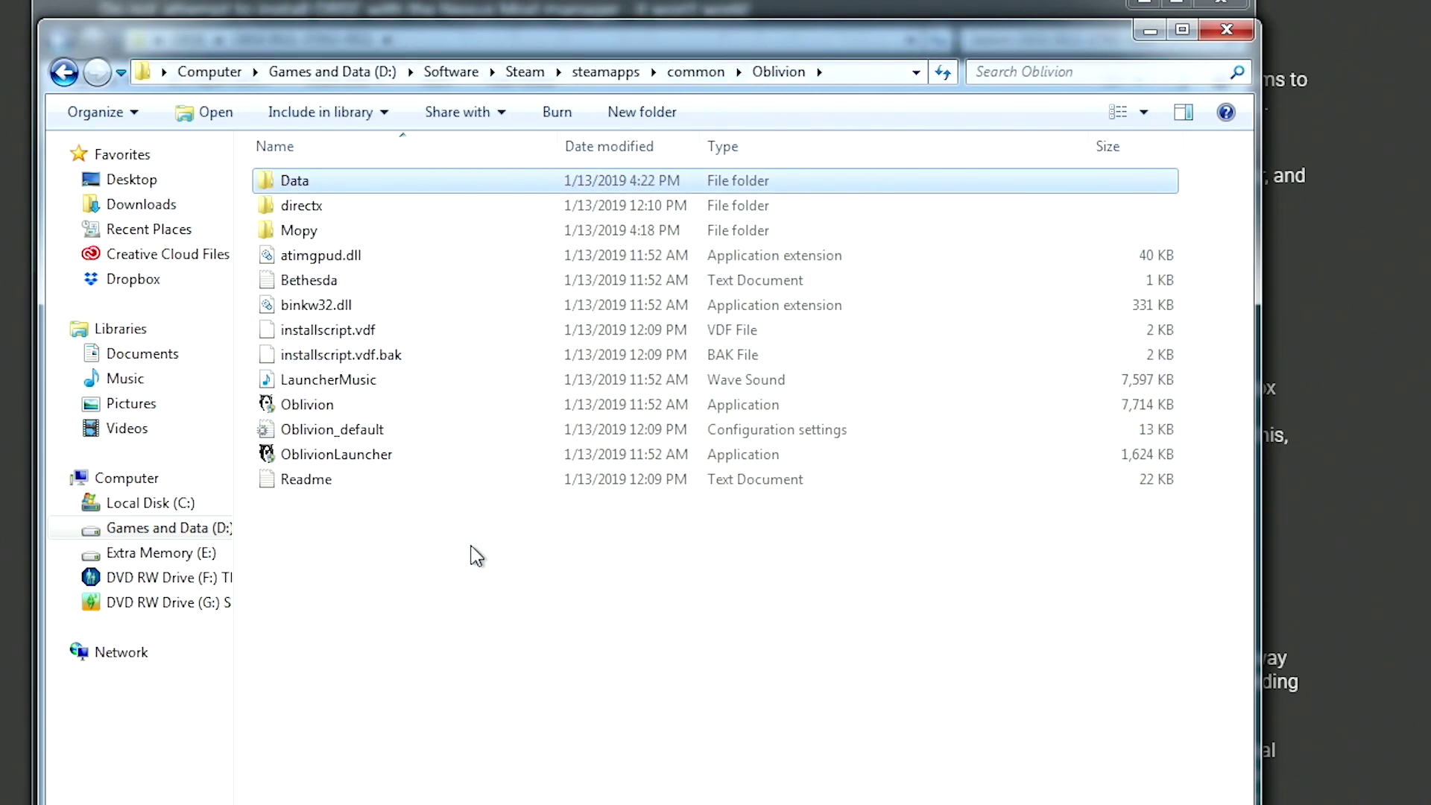
{"action": "right_click", "coordinate": [485, 599]}
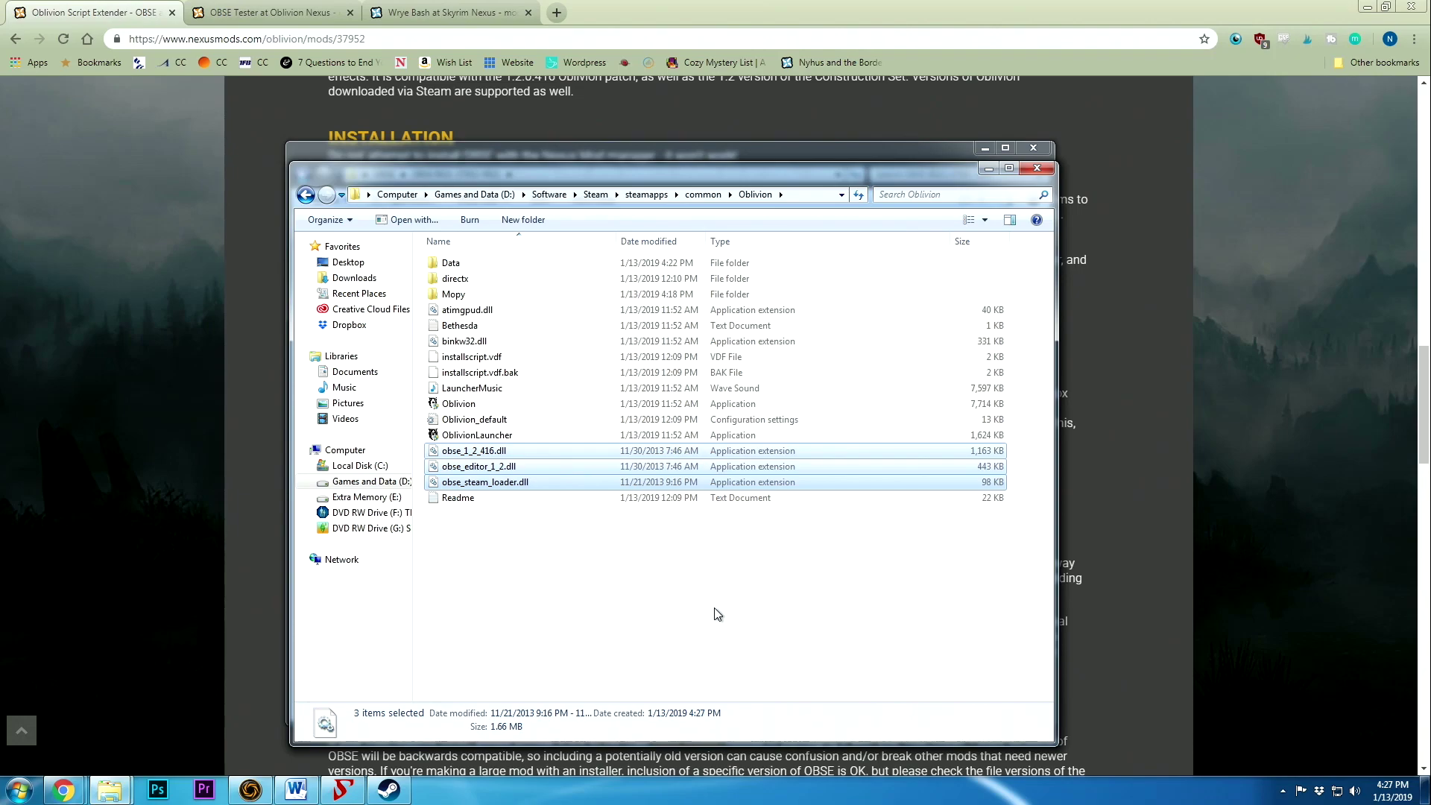
{"action": "left_click", "coordinate": [717, 613]}
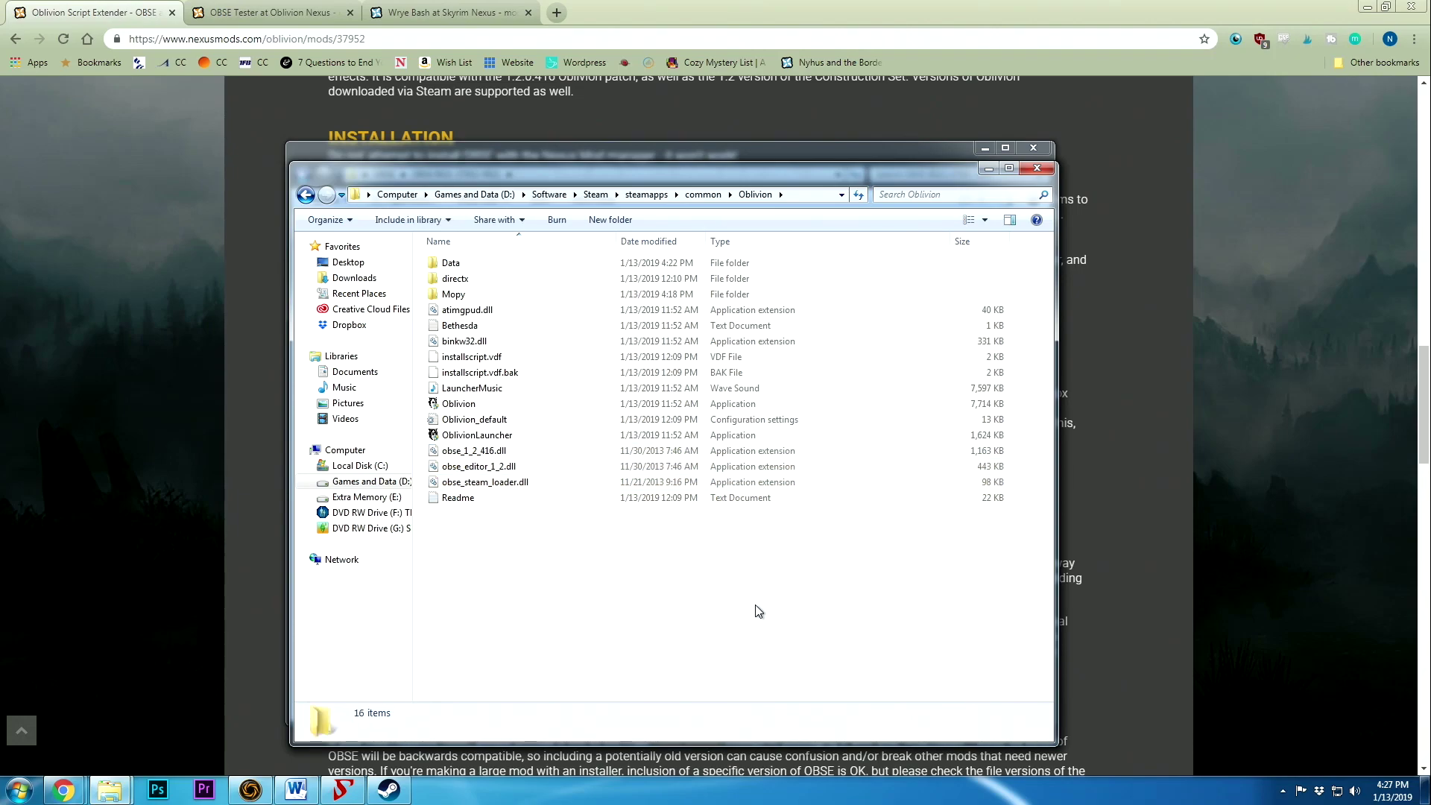
Switch to Steam and launch Oblivion again to test OBSE
{"action": "left_click", "coordinate": [387, 790]}
{"action": "left_click", "coordinate": [245, 151]}
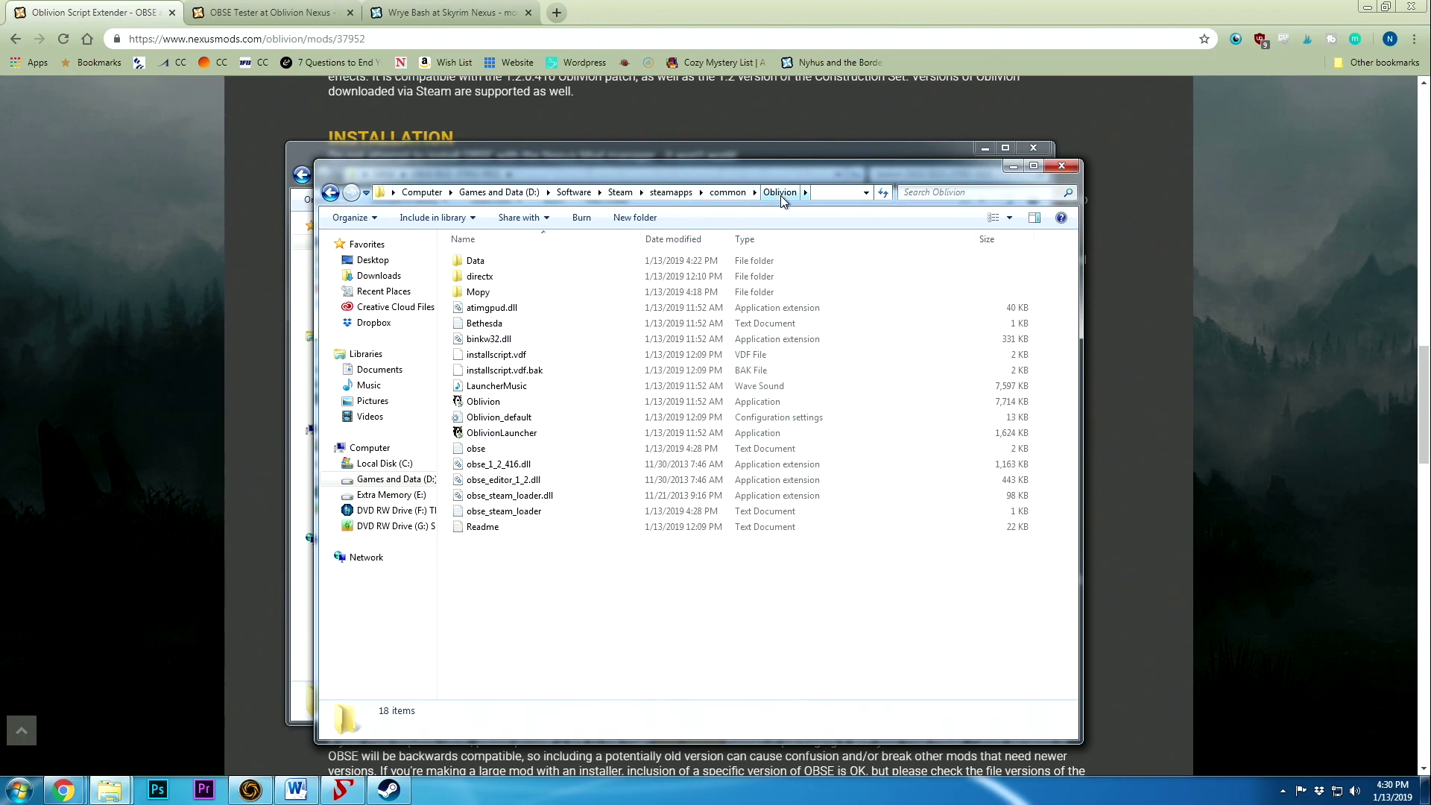
Open the security properties of the Oblivion folder inside Steam's common folder
{"action": "left_click", "coordinate": [727, 192]}
{"action": "scroll", "coordinate": [549, 580], "scroll_direction": "down", "scroll_amount": 3}
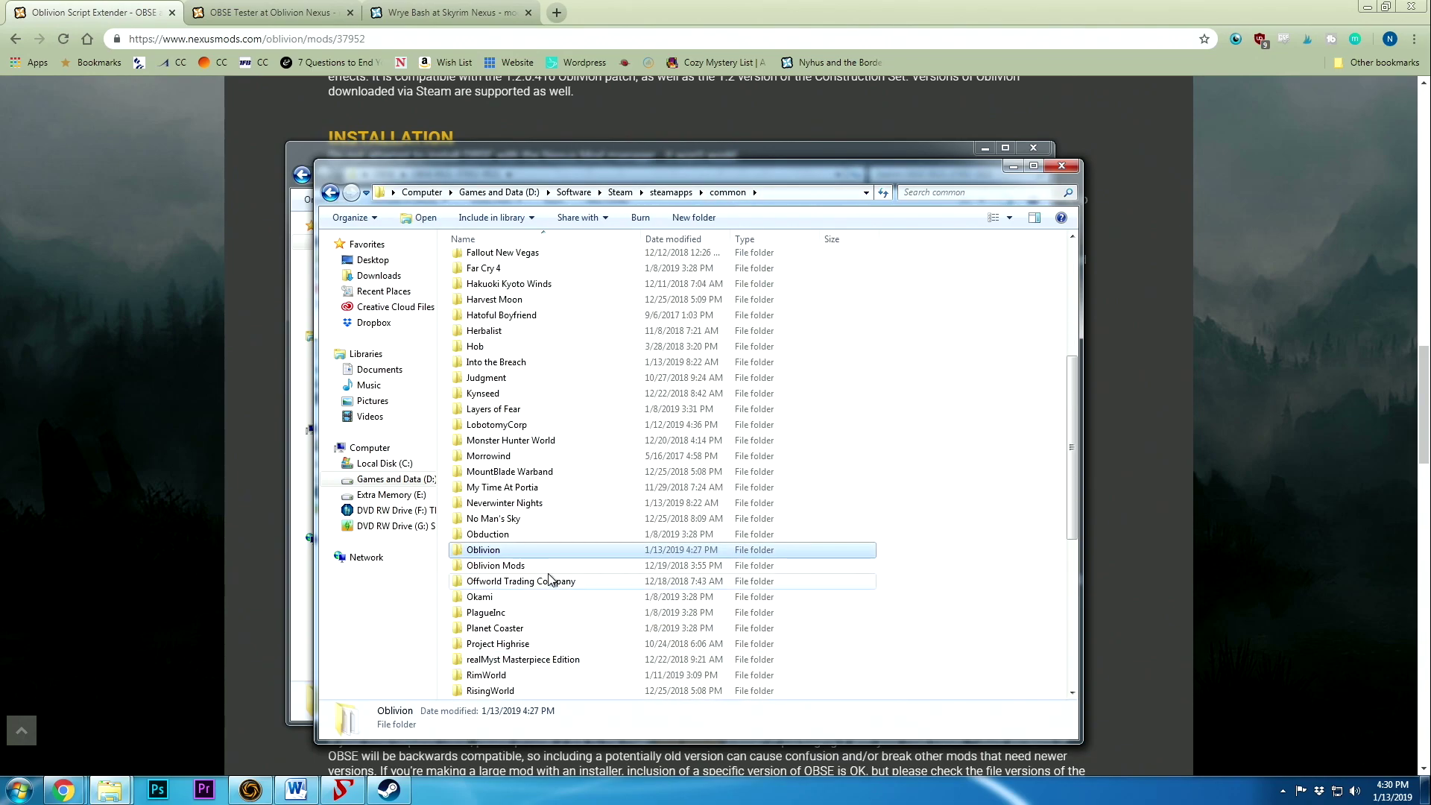
{"action": "right_click", "coordinate": [498, 552]}
{"action": "left_click", "coordinate": [589, 536]}
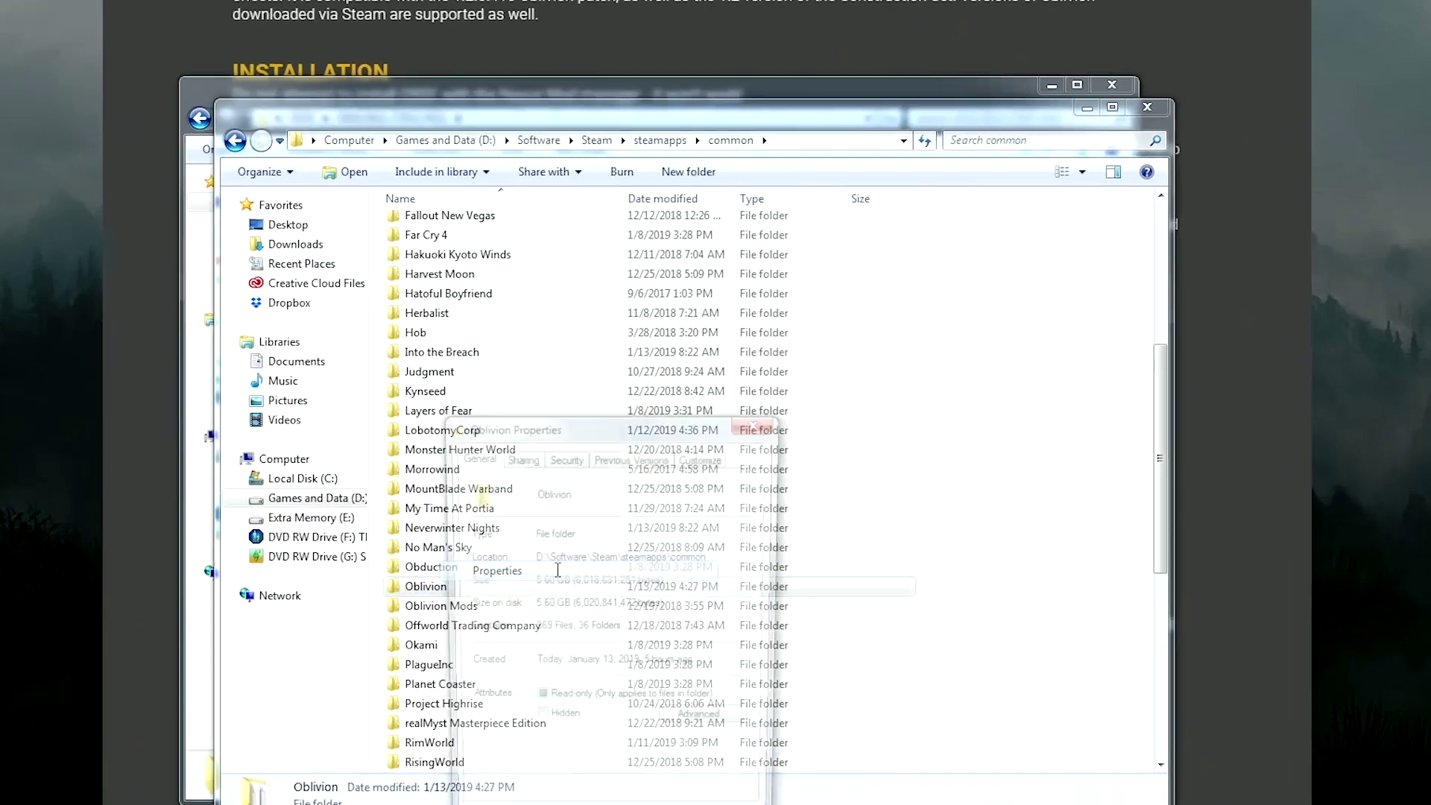
{"action": "left_click_drag", "start_coordinate": [630, 430], "coordinate": [578, 278]}
{"action": "left_click", "coordinate": [548, 288]}
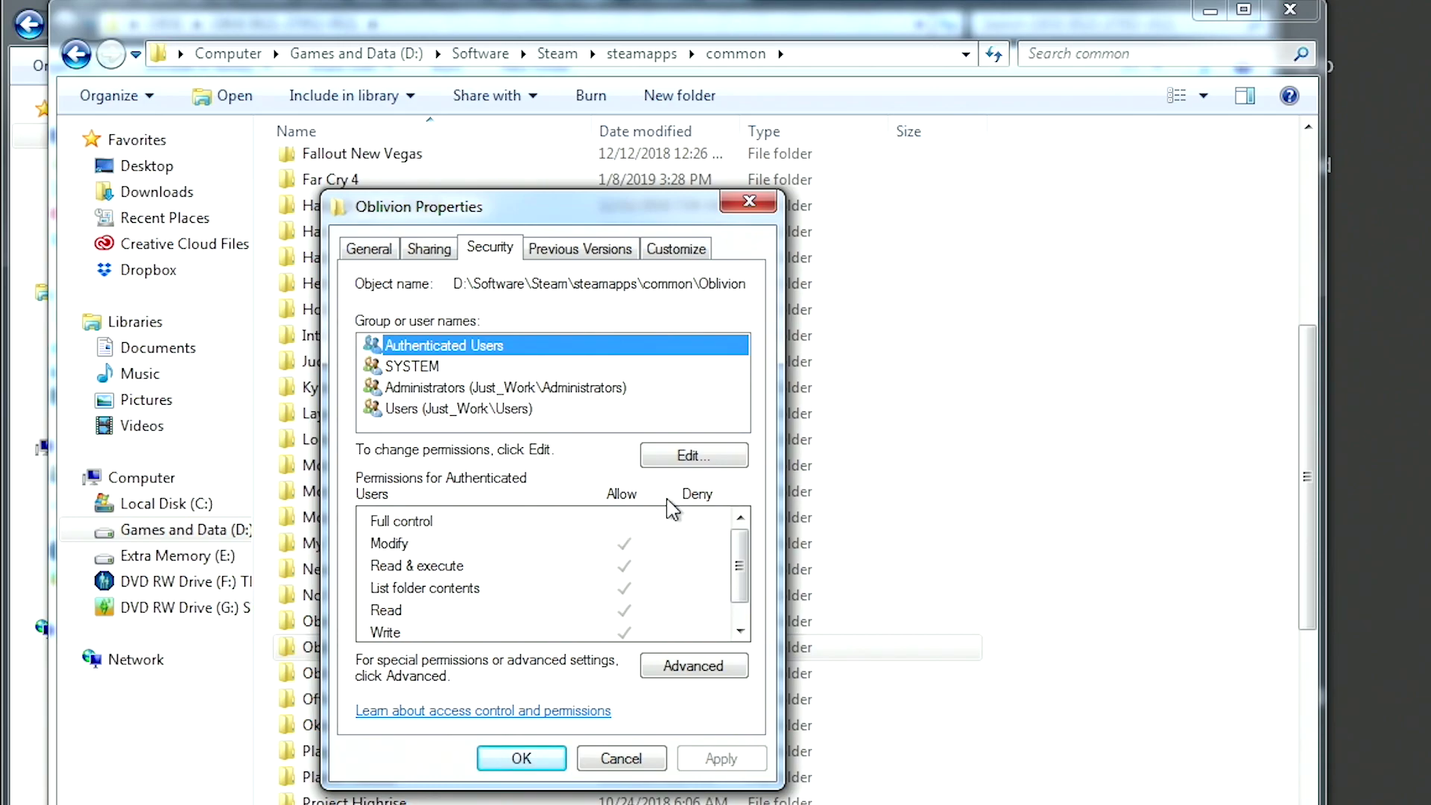
Allow Authenticated Users full control of the Oblivion folder and check the permissions of SYSTEM, Administrators and Users
{"action": "left_click", "coordinate": [690, 455]}
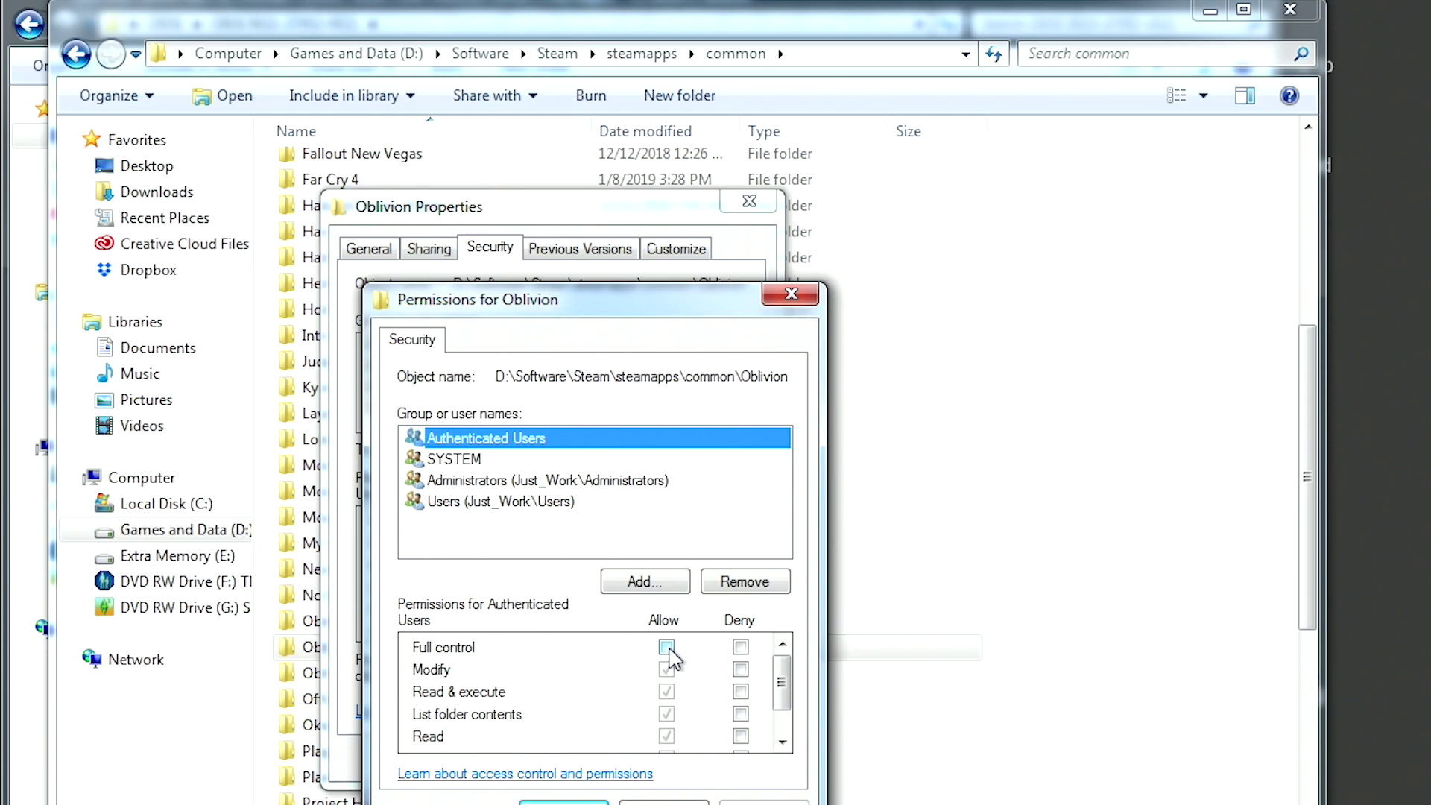
{"action": "left_click", "coordinate": [666, 647]}
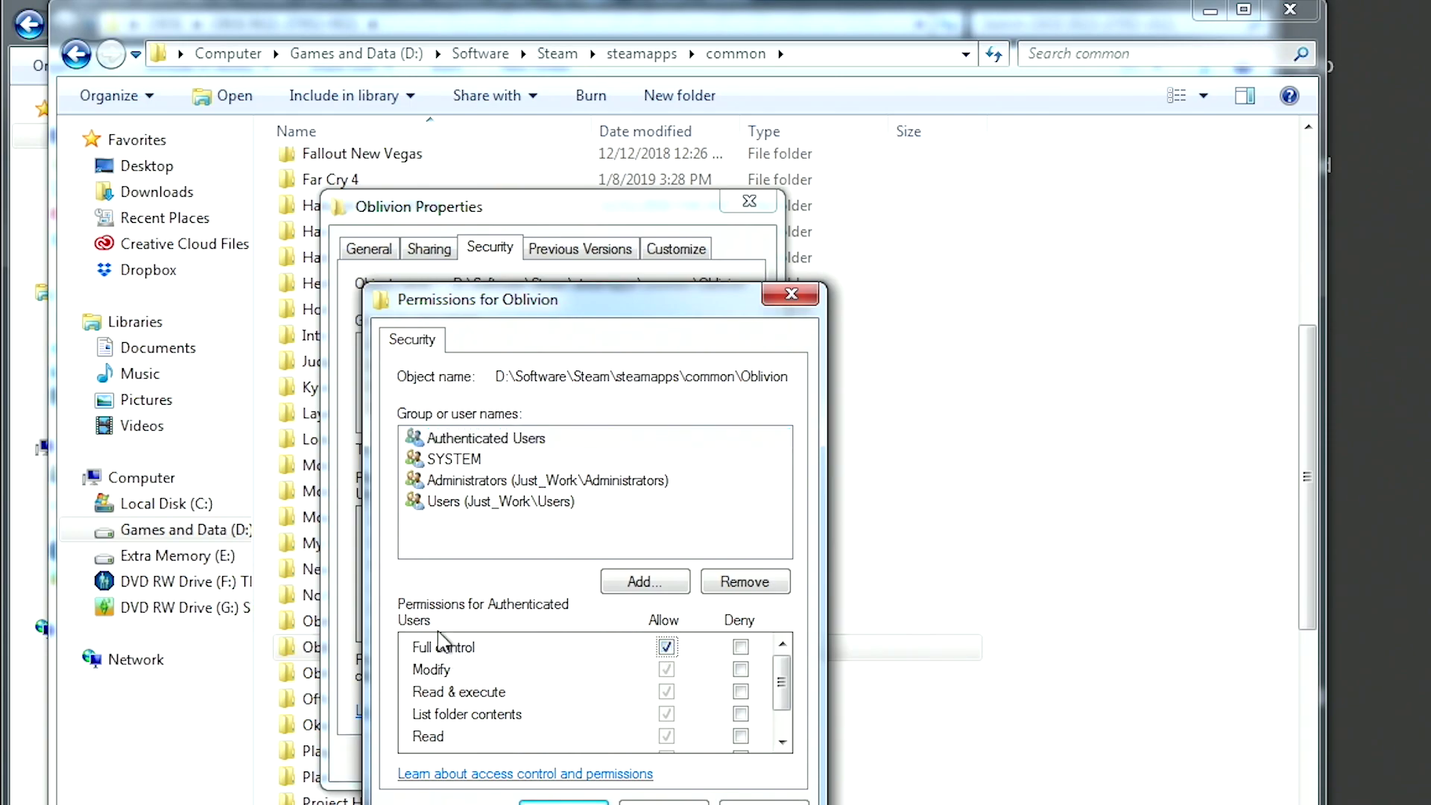
{"action": "left_click", "coordinate": [465, 460]}
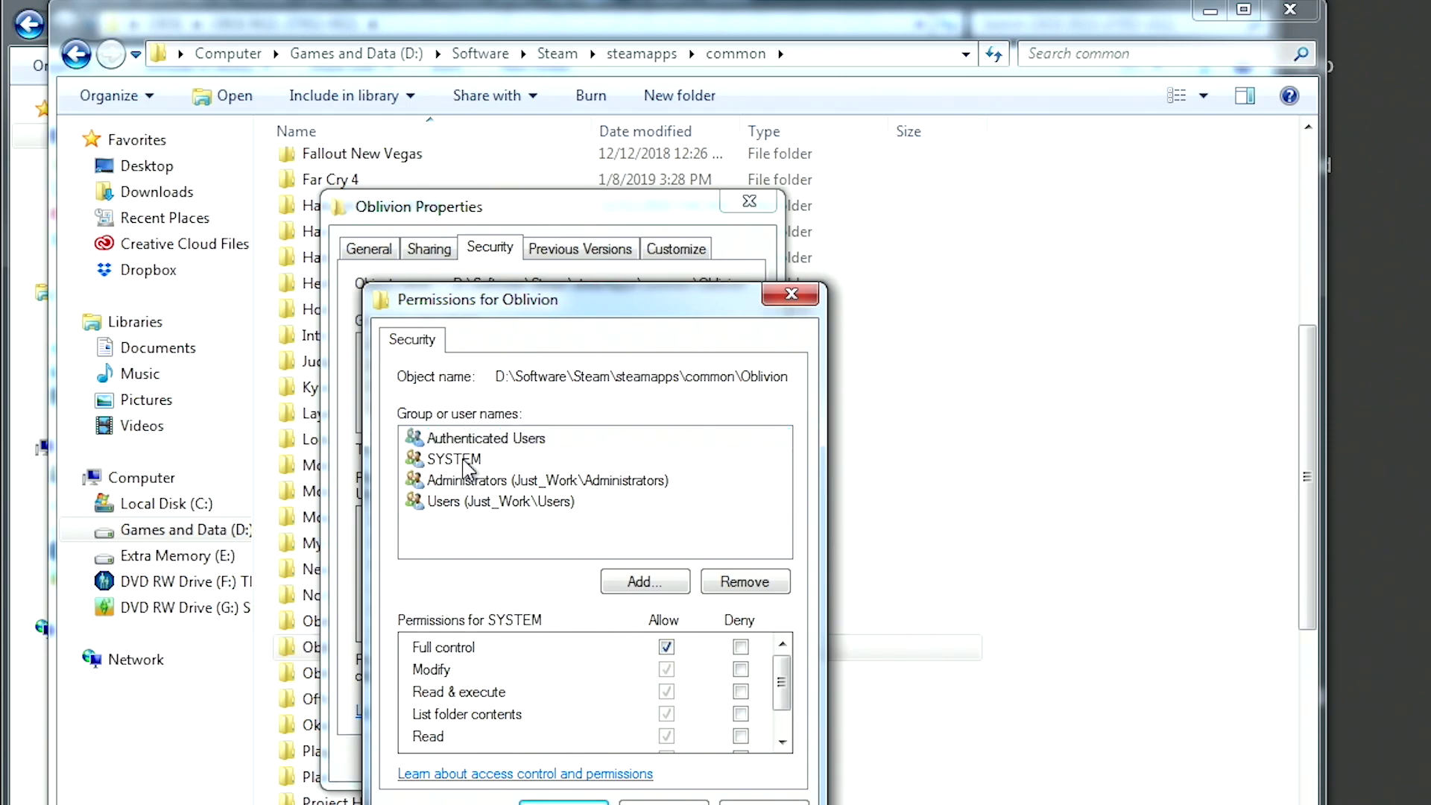
{"action": "left_click", "coordinate": [473, 483]}
{"action": "left_click", "coordinate": [477, 501]}
{"action": "left_click", "coordinate": [476, 446]}
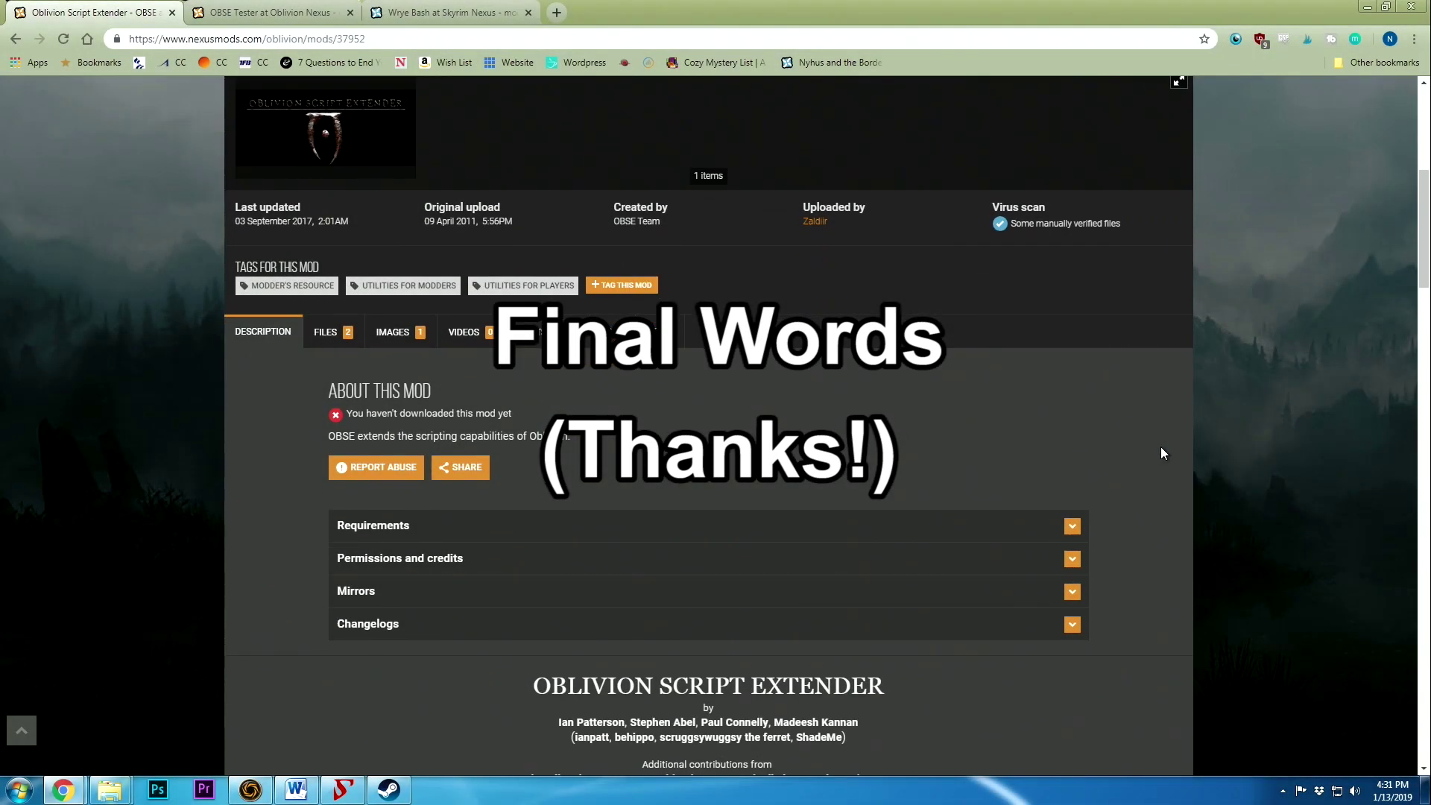
{"action": "scroll", "coordinate": [1160, 447], "scroll_direction": "up", "scroll_amount": 3}
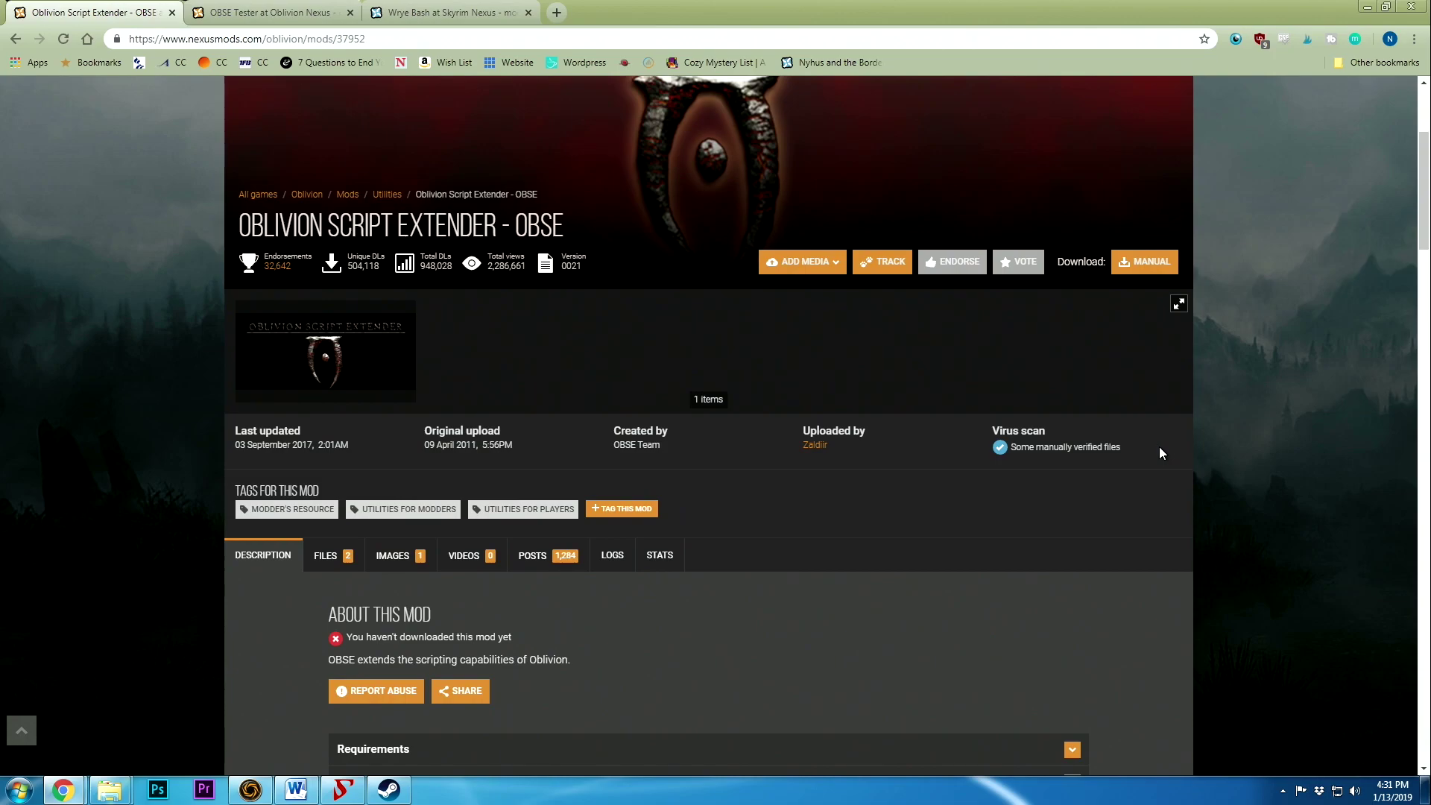